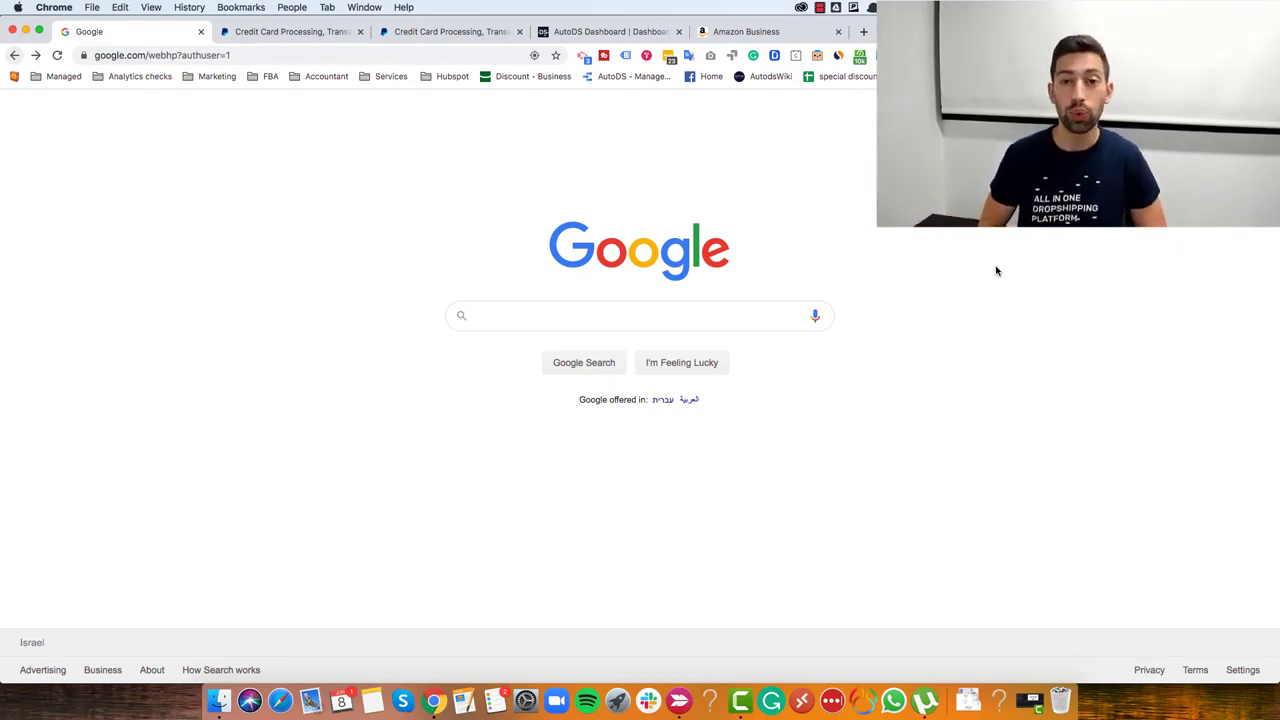
# Search Google for "ebay insertion fee" and open eBay's Selling fees help page.
pyautogui.click(566, 320)
pyautogui.write('EBAY INSER')
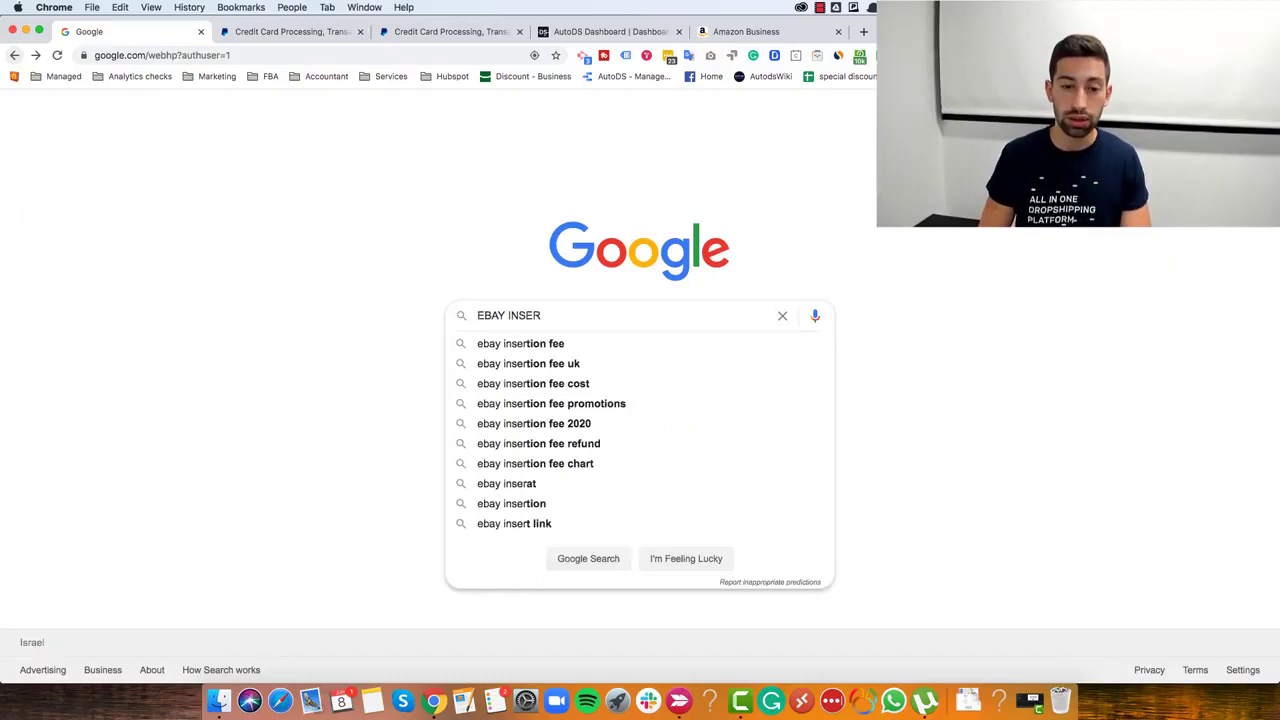
pyautogui.press('Down')
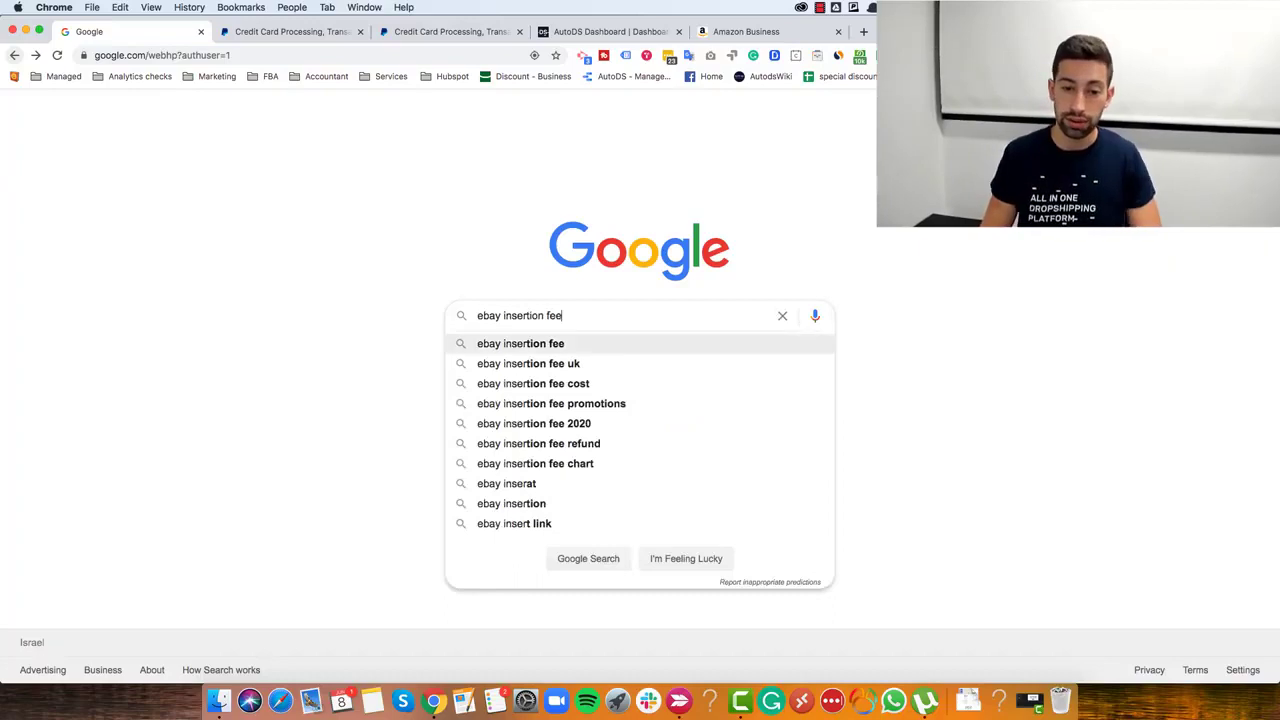
pyautogui.press('Return')
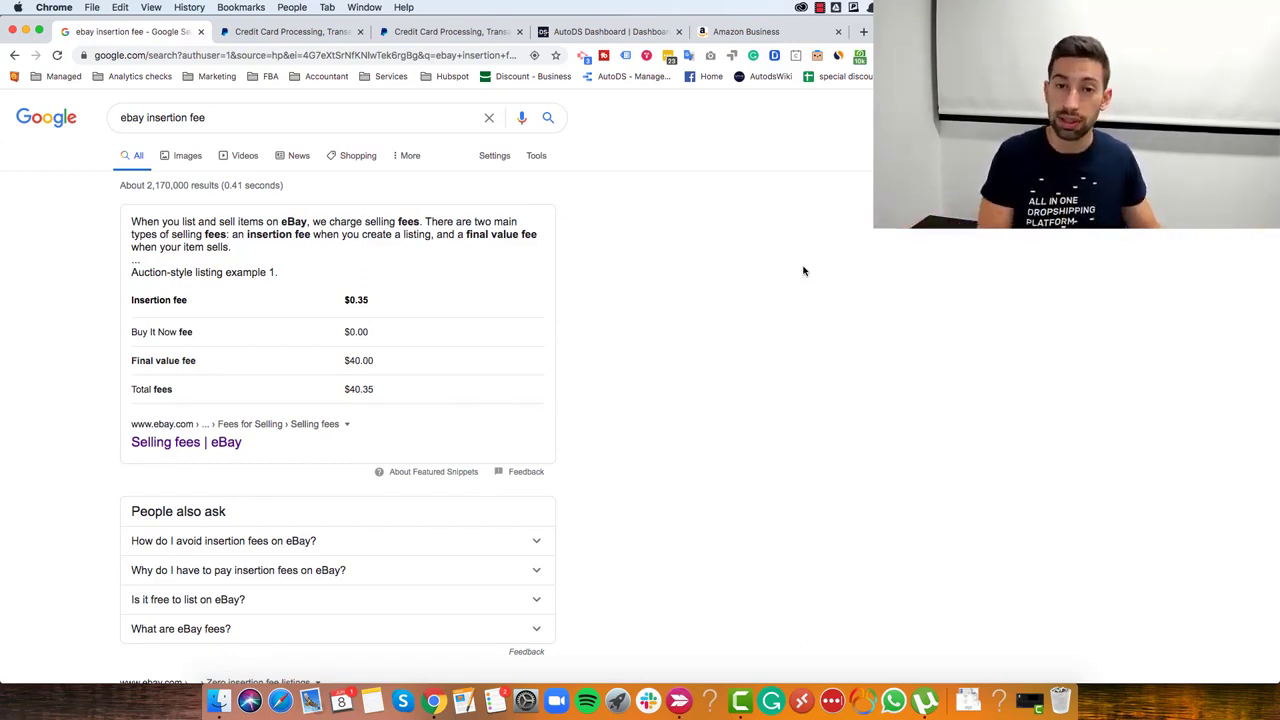
pyautogui.scroll(-2, 546, 423)
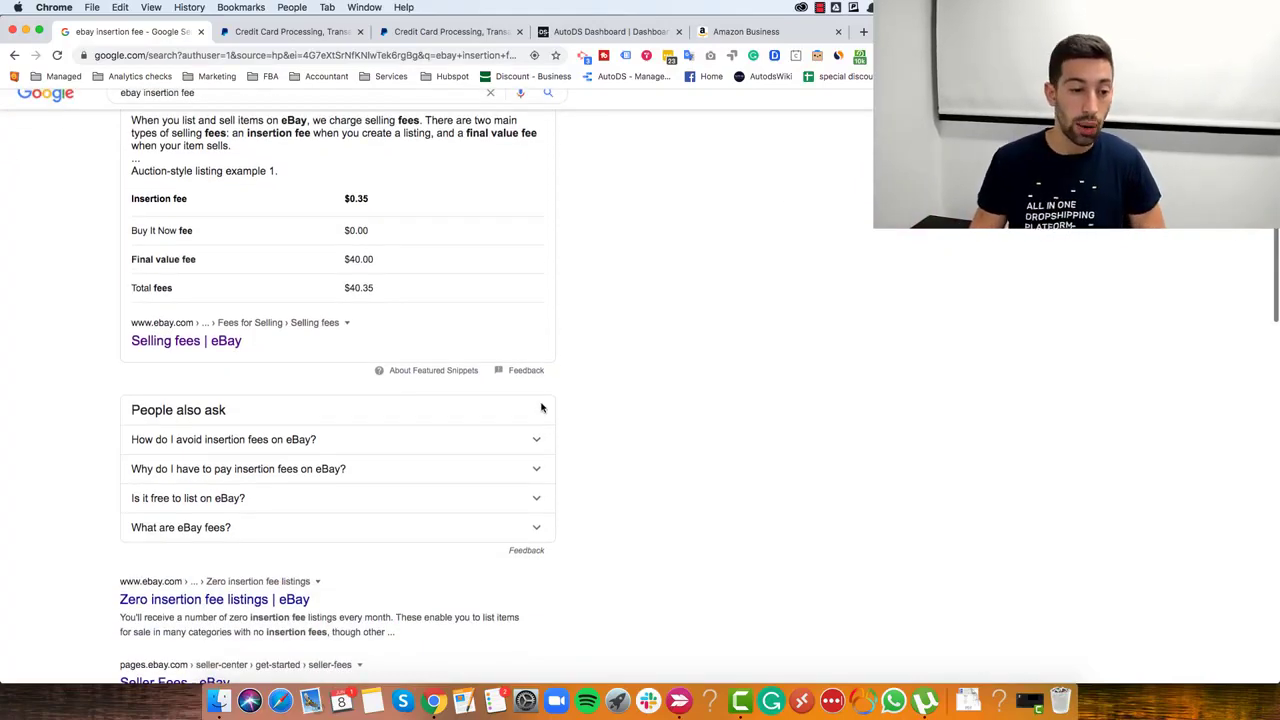
pyautogui.click(188, 302)
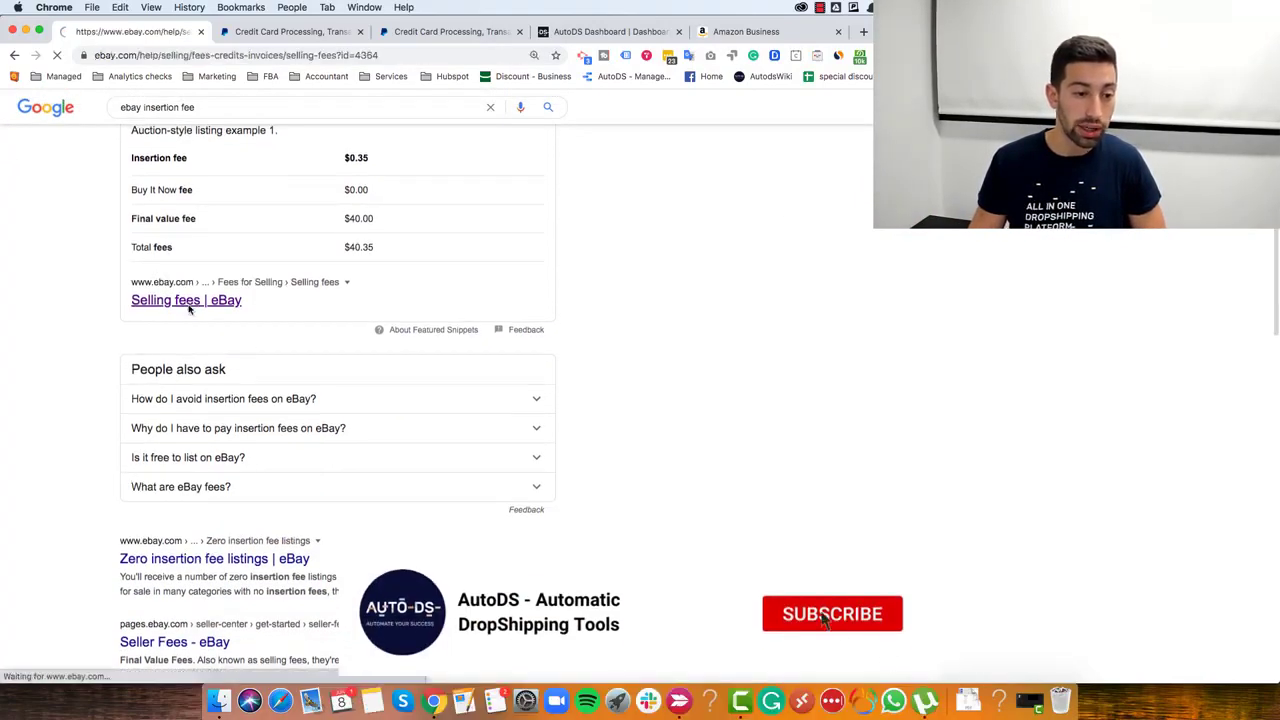
# Highlight the sentence about 50 monthly zero insertion fee listings in the Insertion fees section.
pyautogui.scroll(-3, 601, 547)
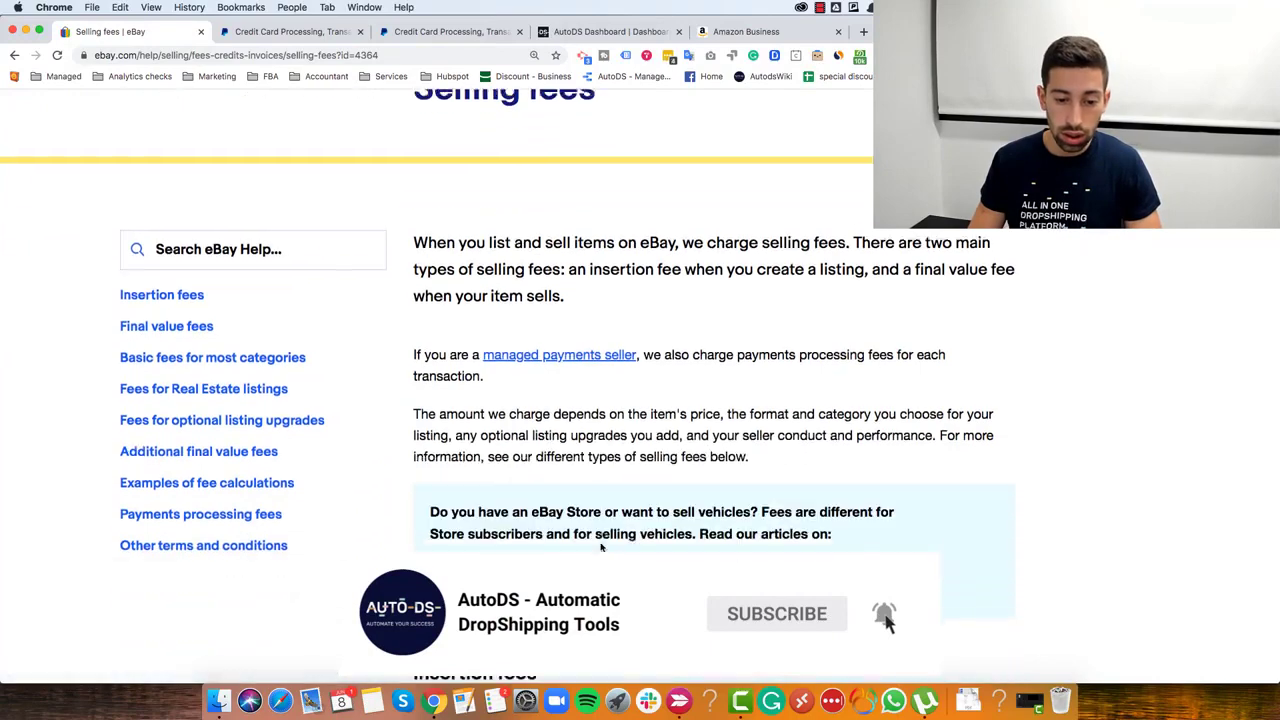
pyautogui.scroll(-6, 601, 547)
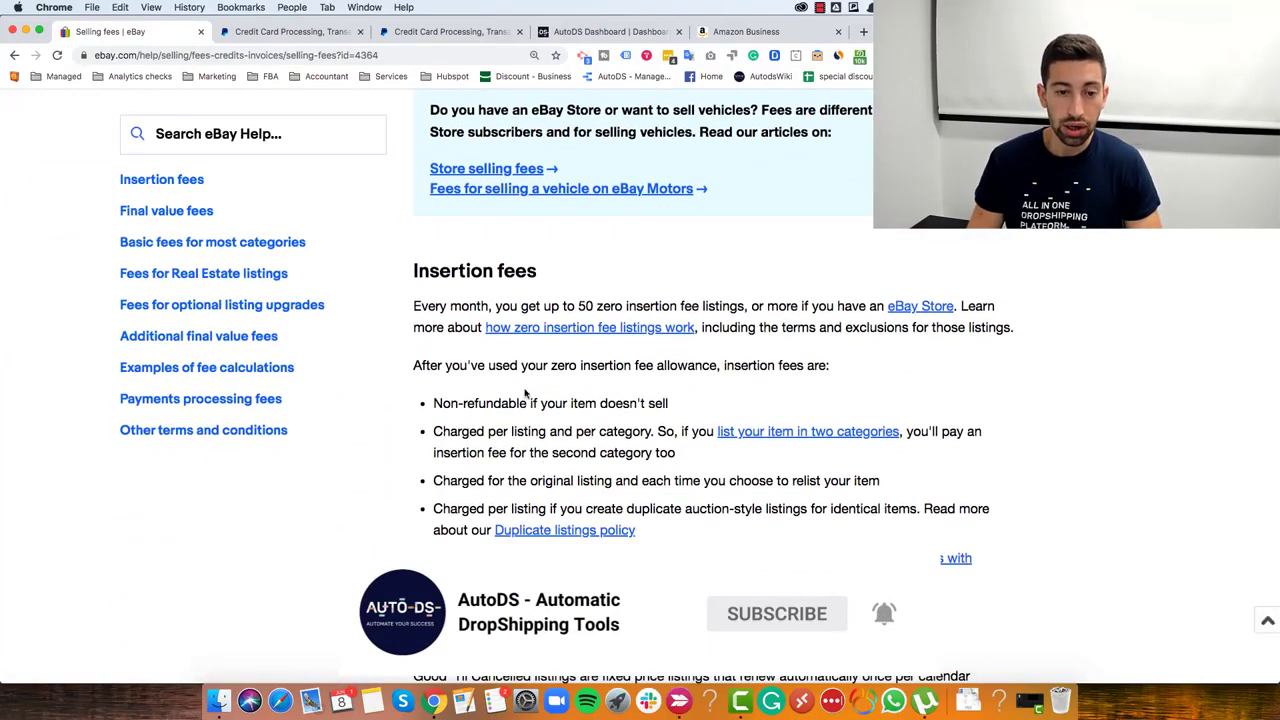
pyautogui.scroll(-1, 525, 393)
pyautogui.moveTo(411, 247); pyautogui.dragTo(748, 283)
pyautogui.click(430, 247)
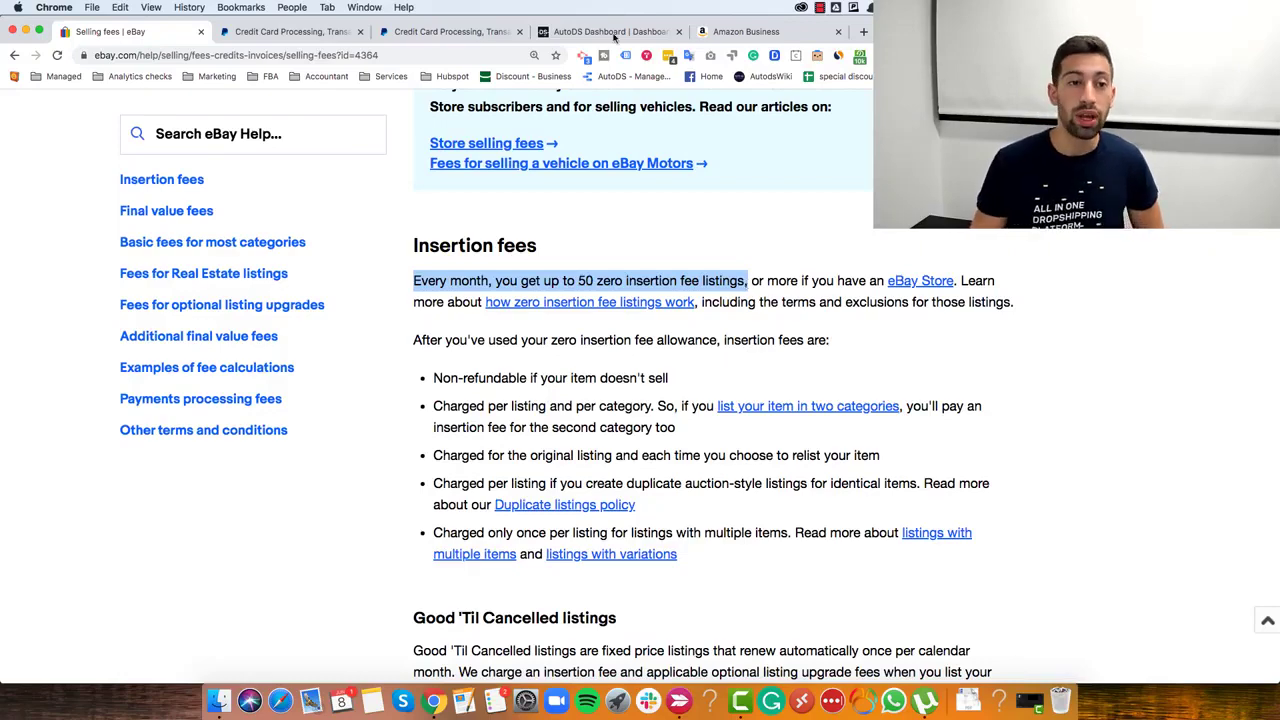
# Review Standard Transaction Fees on the PayPal merchant fees page and highlight the fee for U.S. online transactions.
pyautogui.click(342, 31)
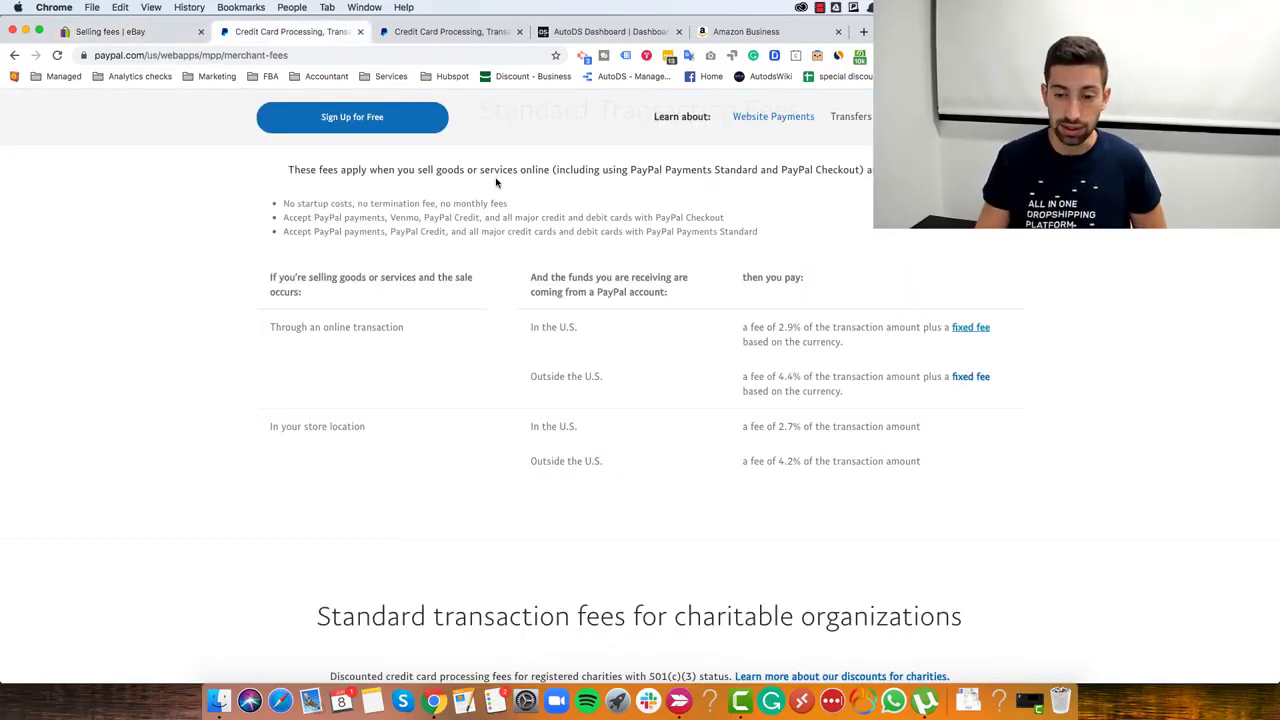
pyautogui.scroll(4, 640, 238)
pyautogui.scroll(-1, 640, 236)
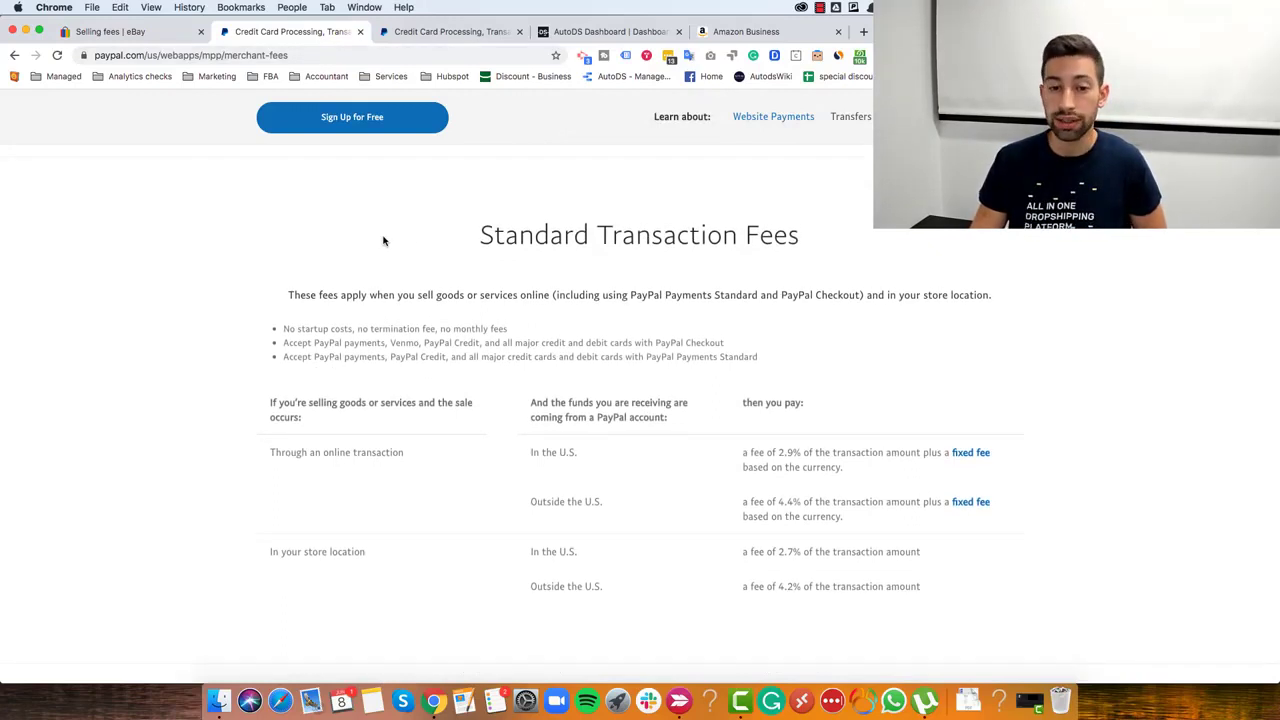
pyautogui.moveTo(383, 240); pyautogui.dragTo(854, 243)
pyautogui.scroll(-1, 772, 258)
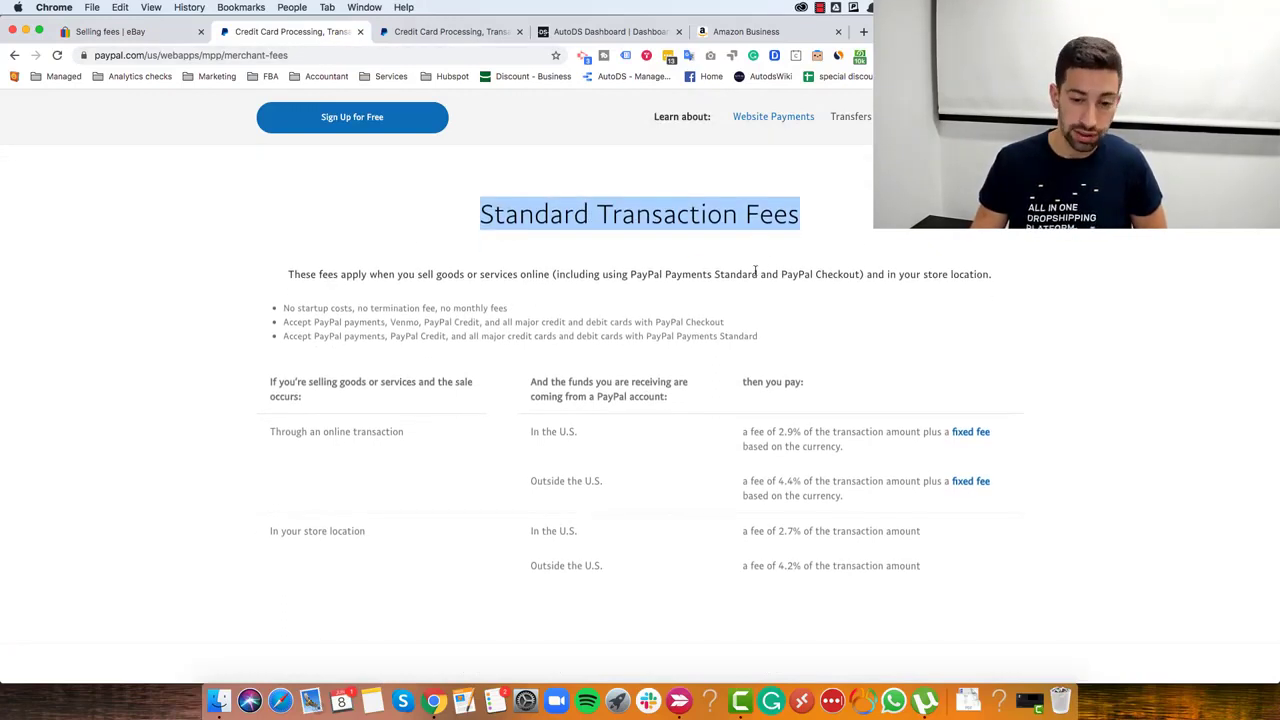
pyautogui.click(754, 264)
pyautogui.moveTo(856, 447); pyautogui.dragTo(741, 440)
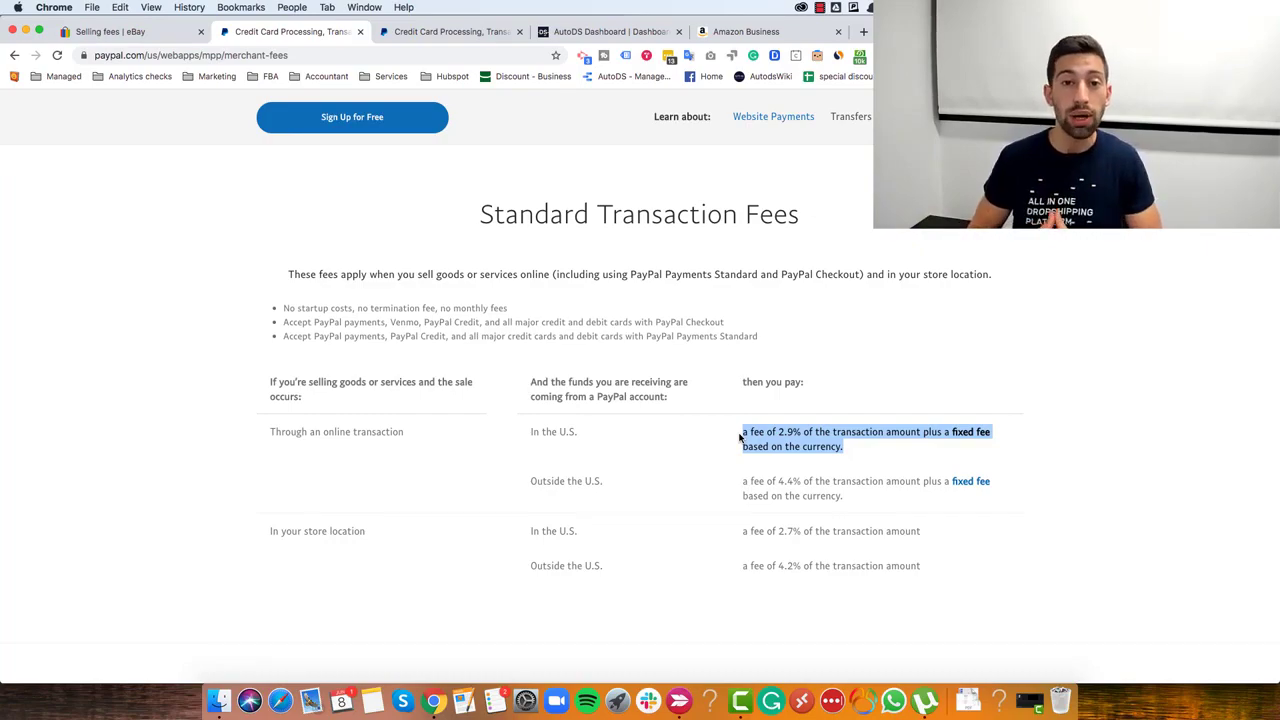
# Switch to Amazon and open the Neewer 6-inch LED ring light from the browsing history.
pyautogui.click(757, 38)
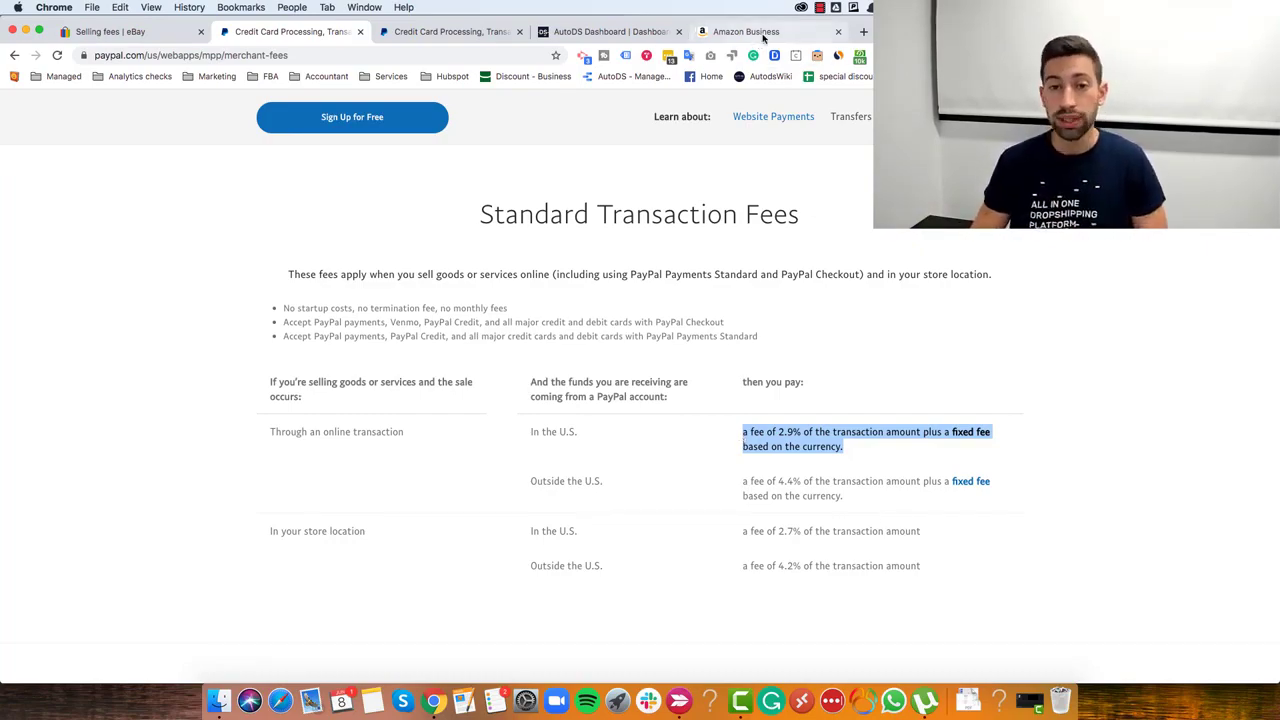
pyautogui.scroll(-15, 838, 348)
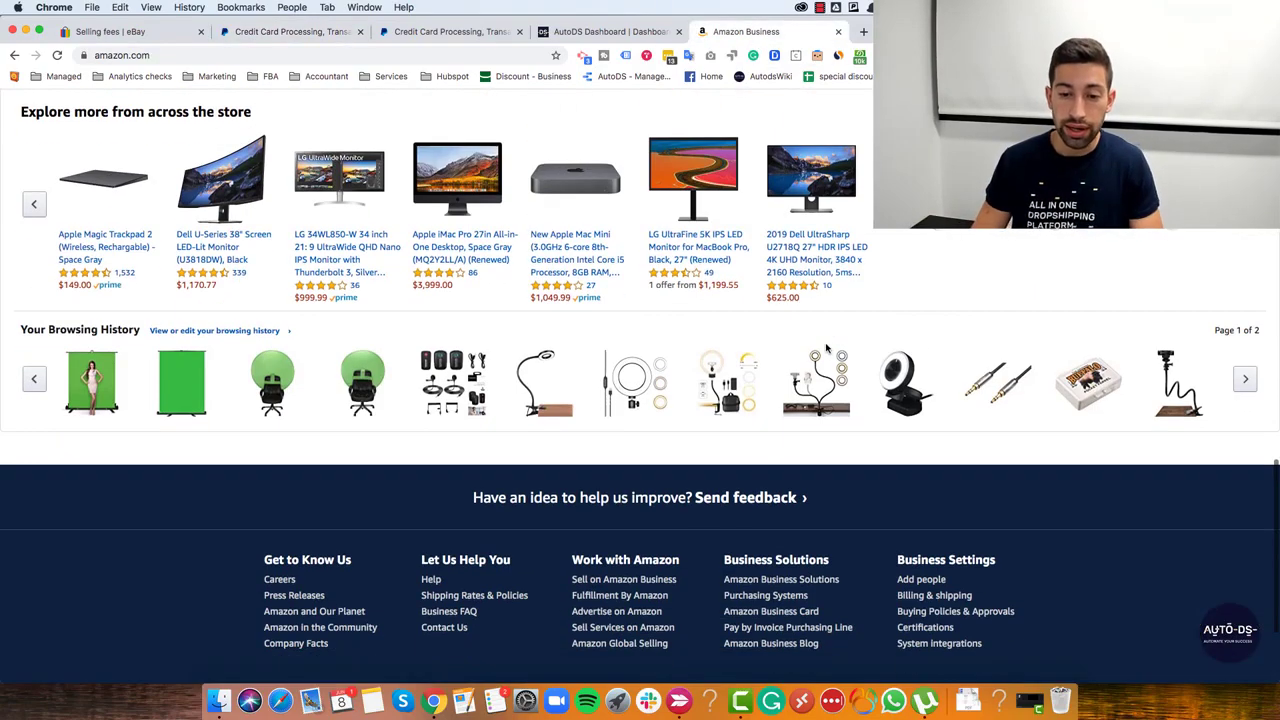
pyautogui.scroll(2, 830, 350)
pyautogui.scroll(-2, 830, 350)
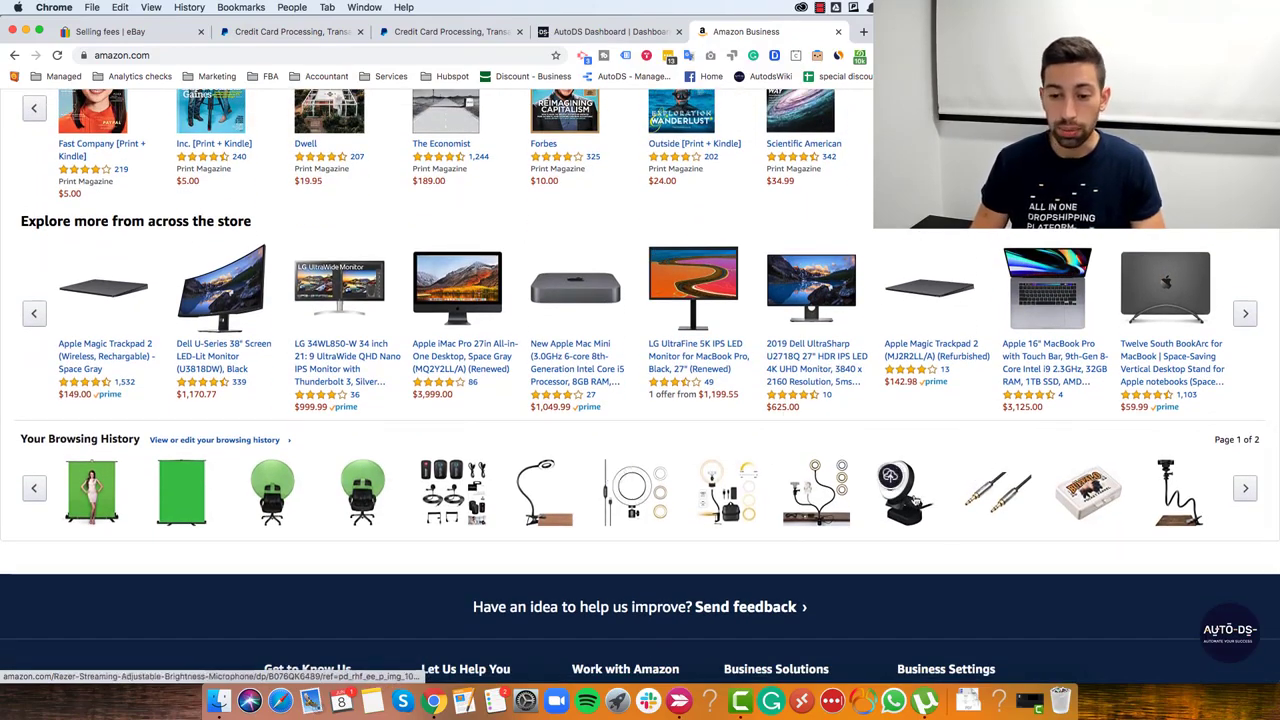
pyautogui.click(636, 493)
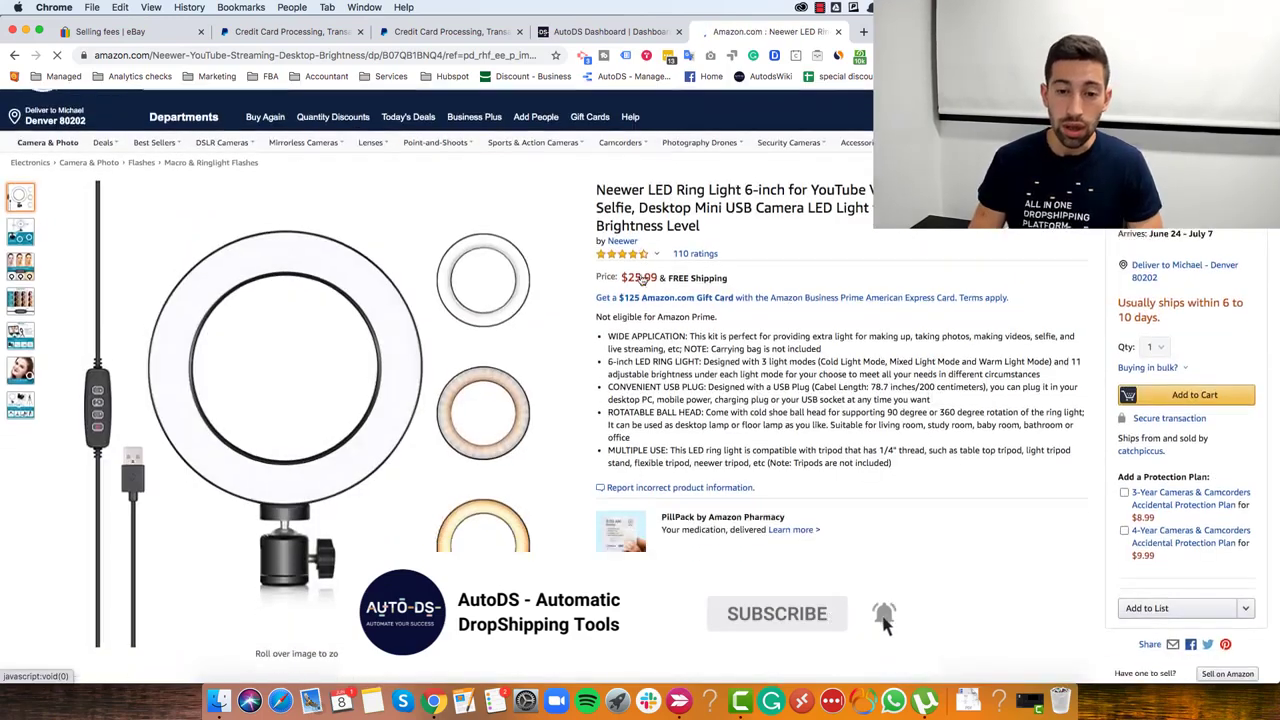
# Examine the ring light's title and price on its product page.
pyautogui.moveTo(802, 273); pyautogui.dragTo(628, 234)
pyautogui.click(628, 234)
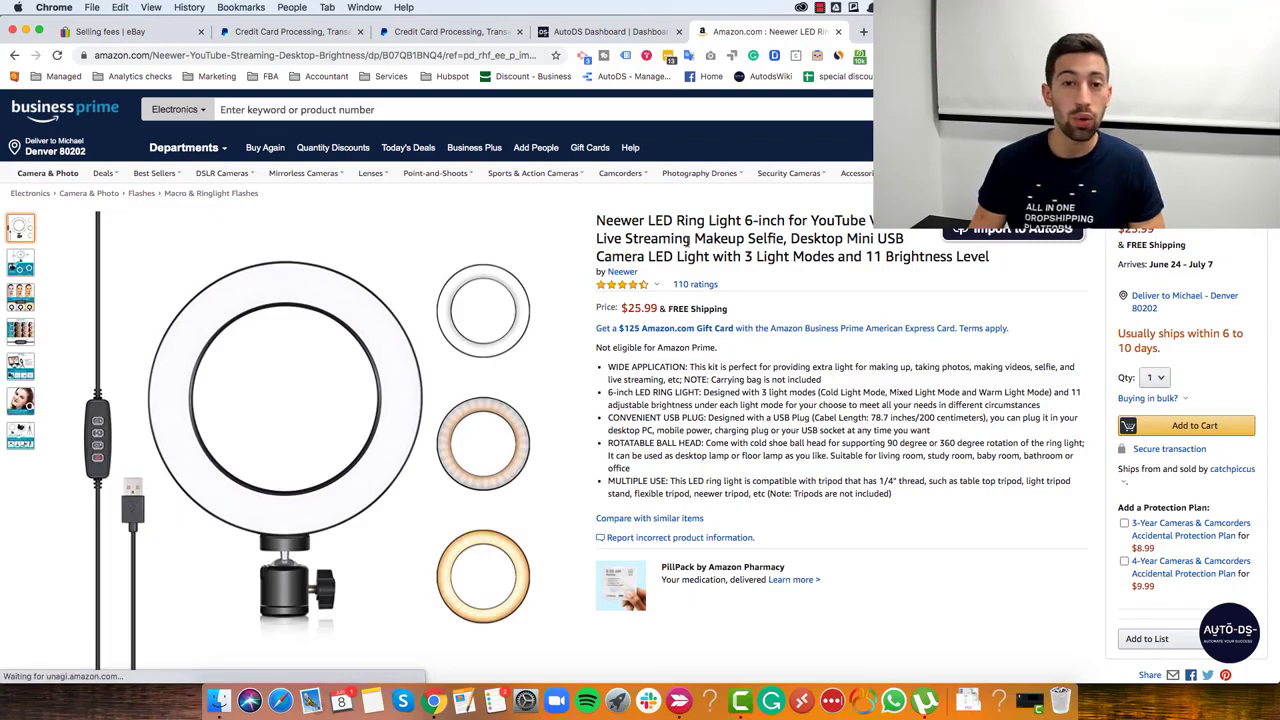
pyautogui.moveTo(597, 221); pyautogui.dragTo(642, 300)
pyautogui.click(878, 552)
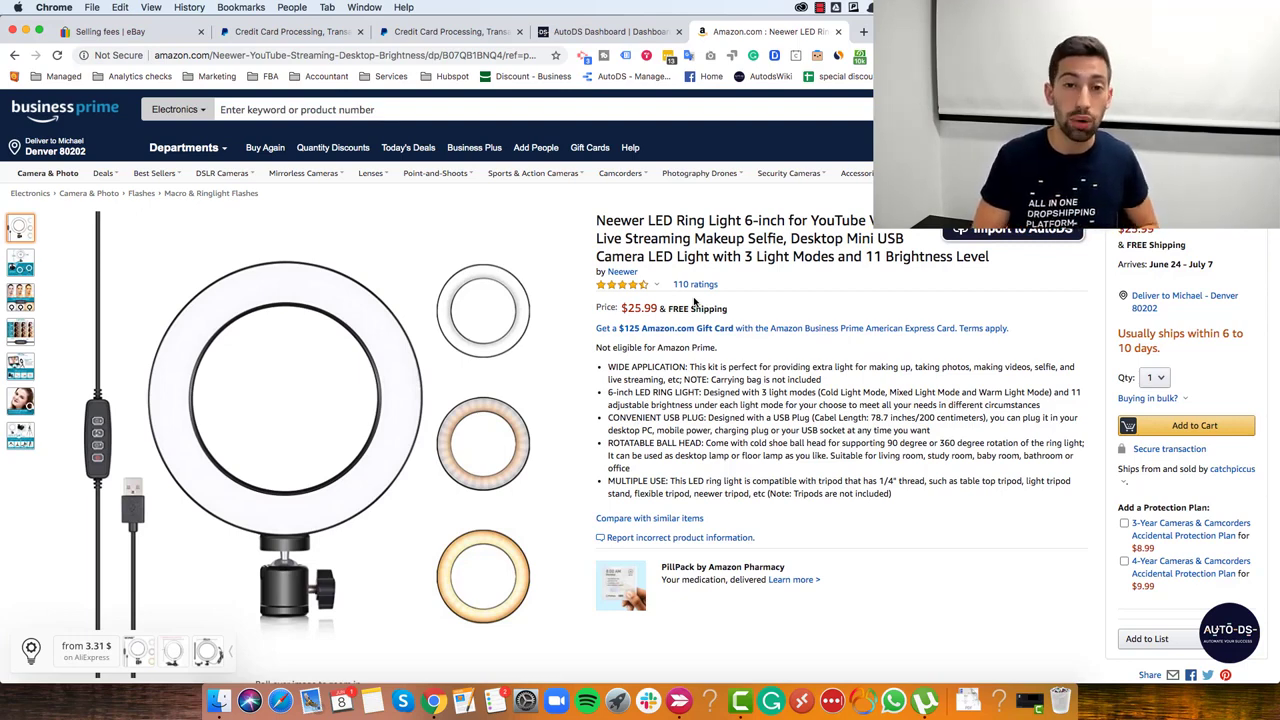
# Copy the ring light's Amazon URL into the Product ID field of the AutoDS regular uploader.
pyautogui.click(520, 55)
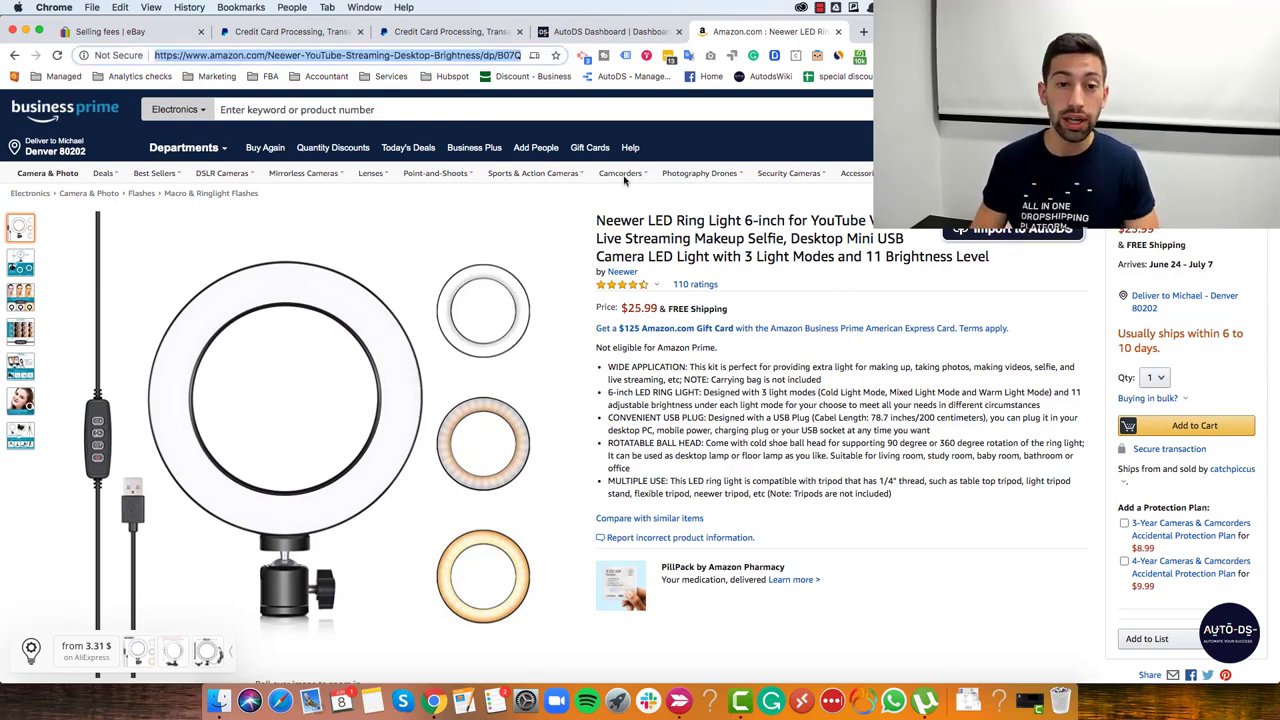
pyautogui.moveTo(621, 177)
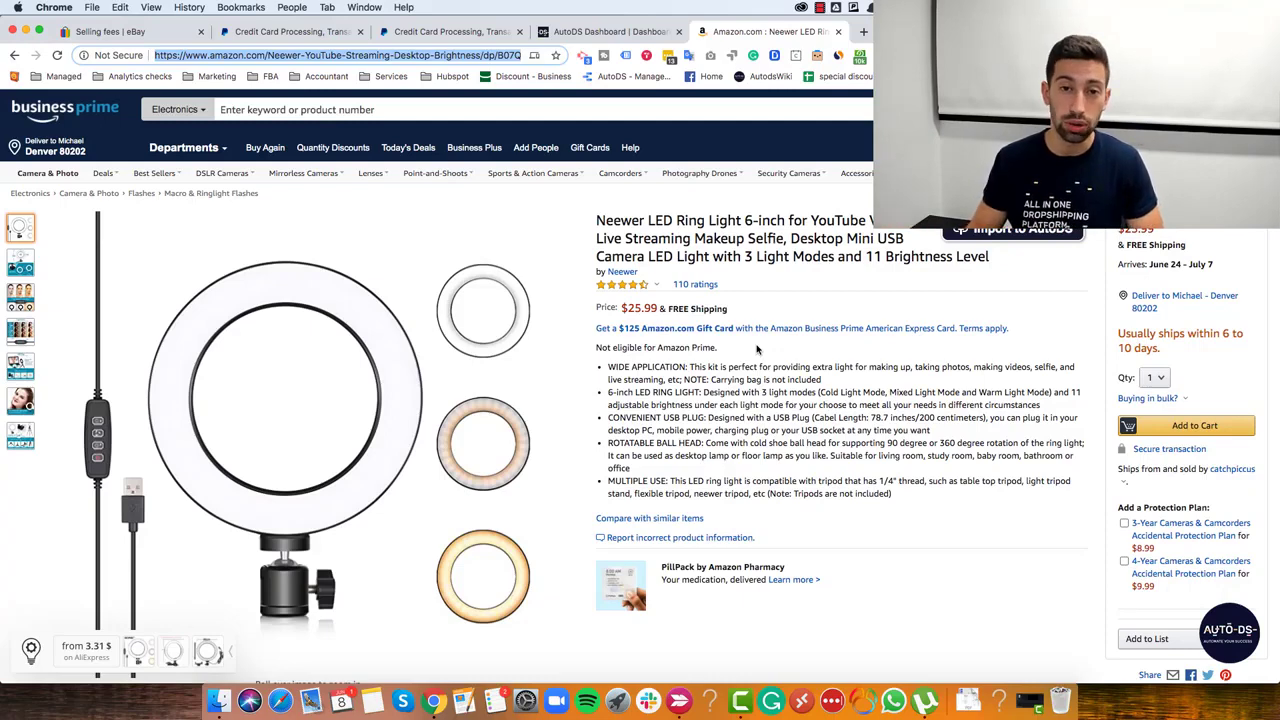
pyautogui.click(640, 41)
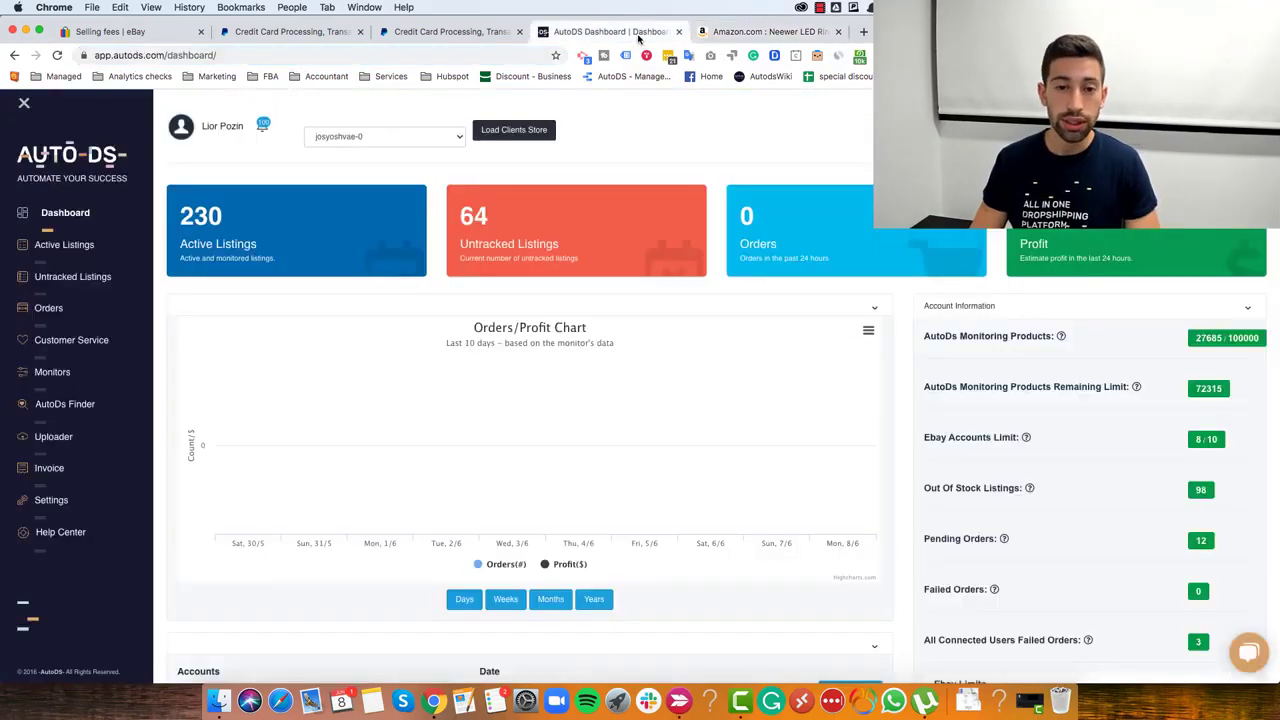
pyautogui.click(72, 451)
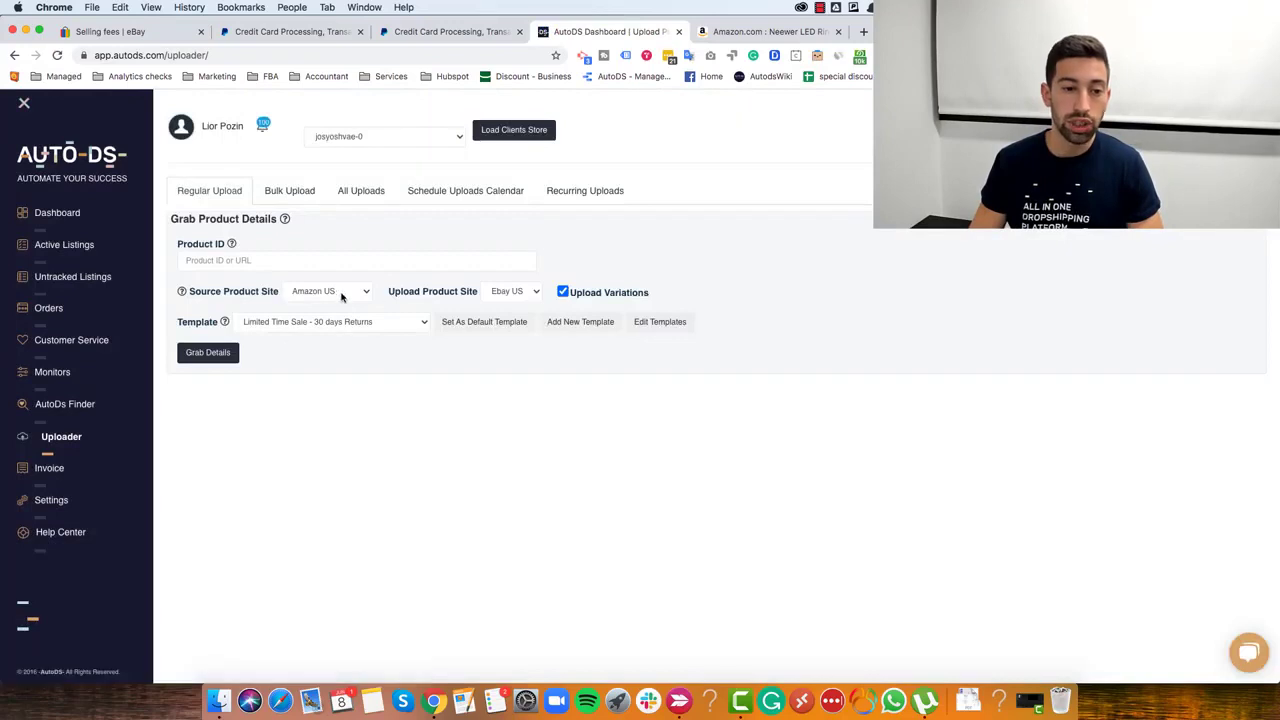
pyautogui.click(344, 262)
pyautogui.press('super+v')
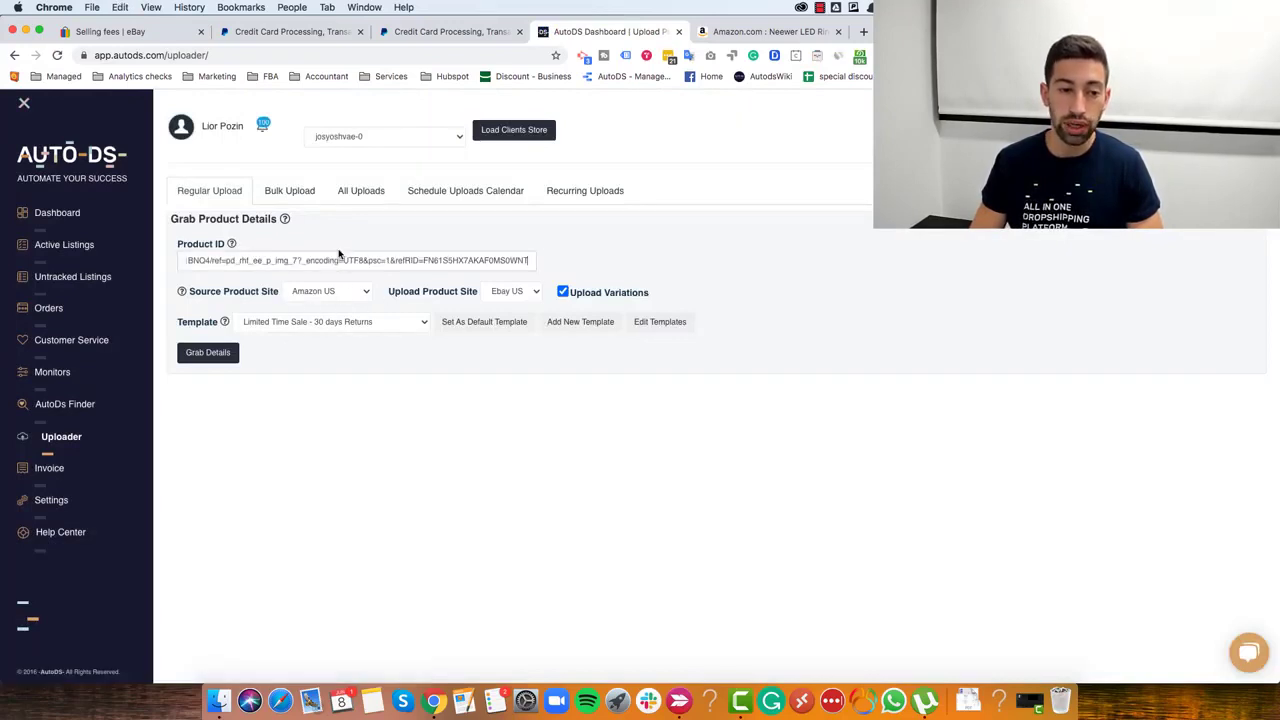
# Grab the product details from Amazon US and continue past the brand error.
pyautogui.click(226, 360)
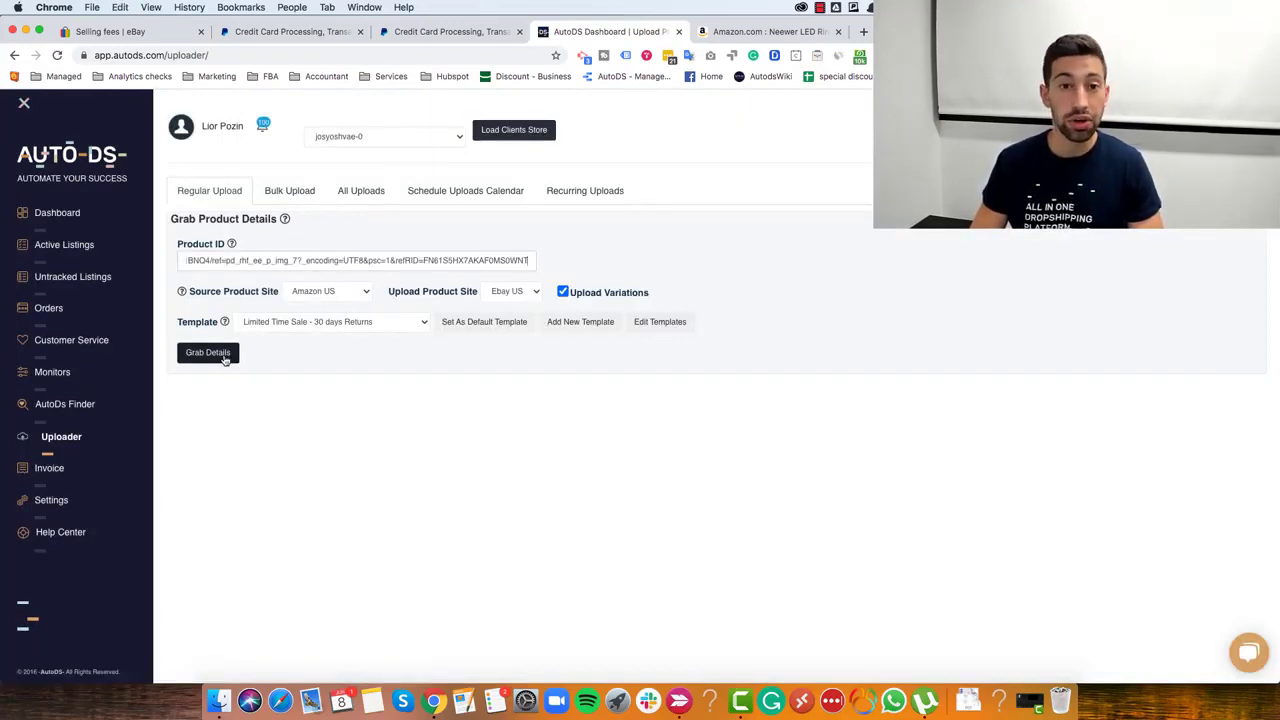
pyautogui.click(226, 360)
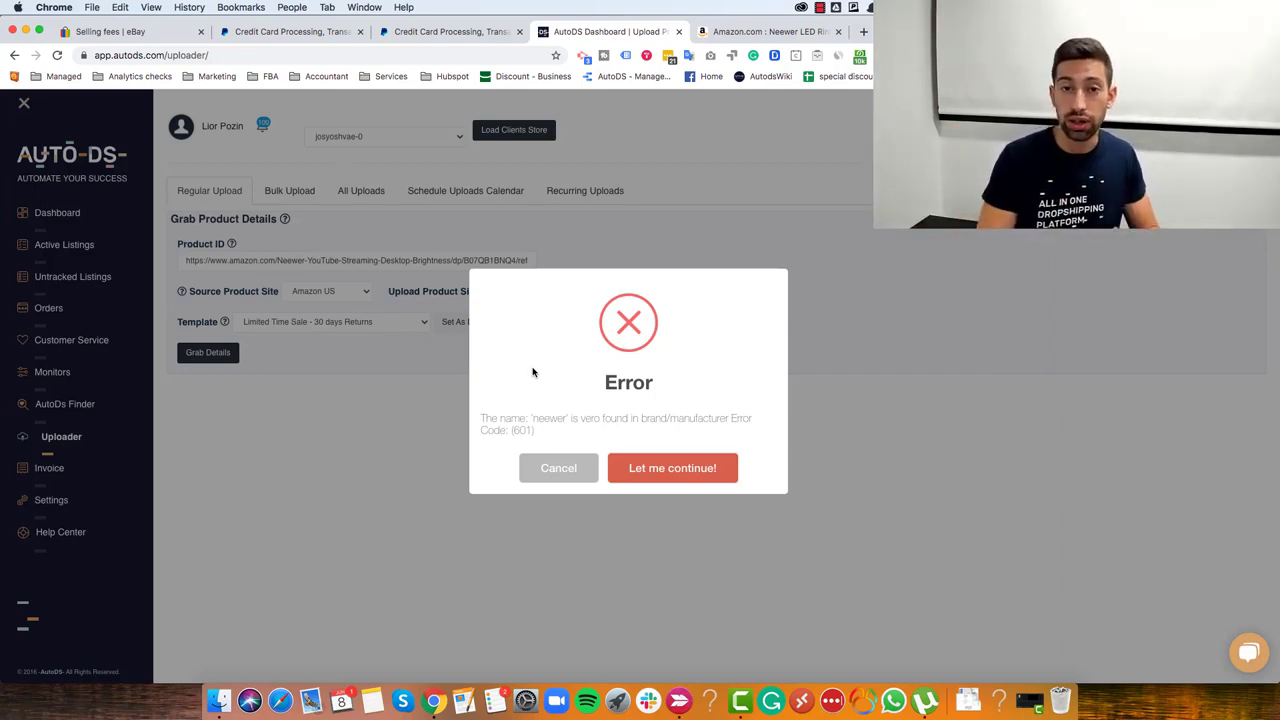
pyautogui.click(716, 477)
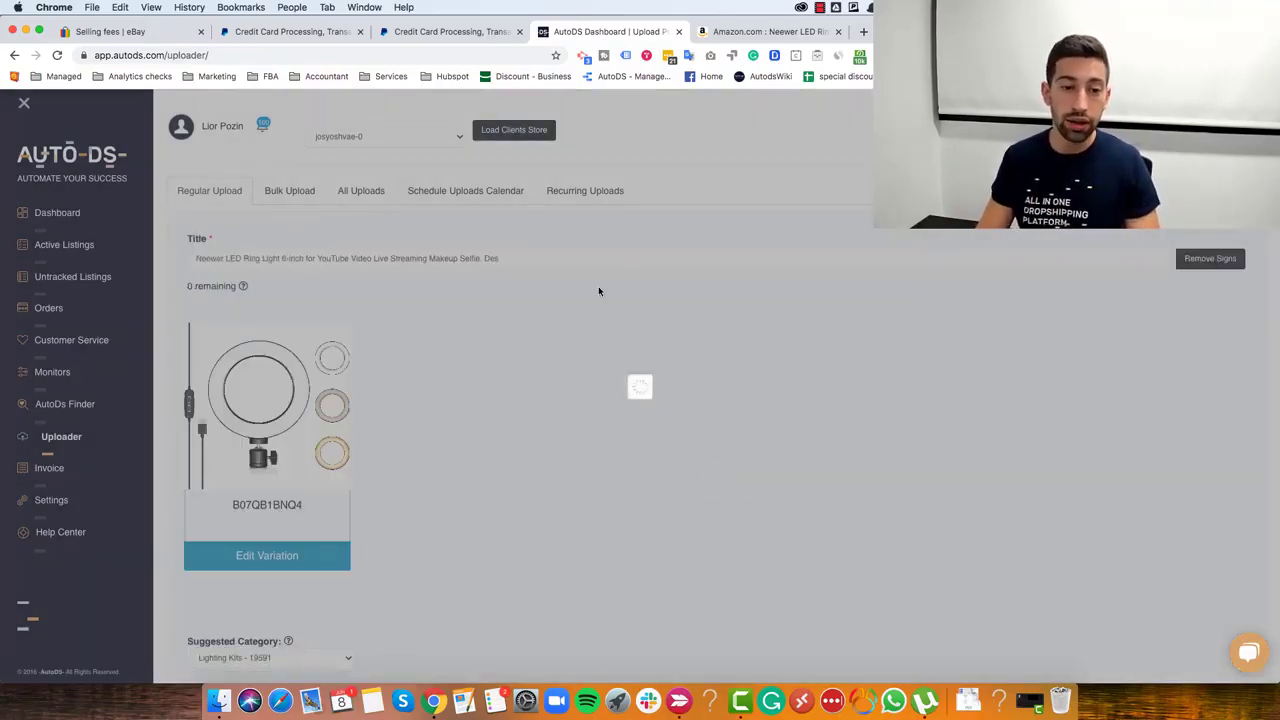
# Open the ring light variation for editing and select its Break Even value.
pyautogui.scroll(-2, 314, 488)
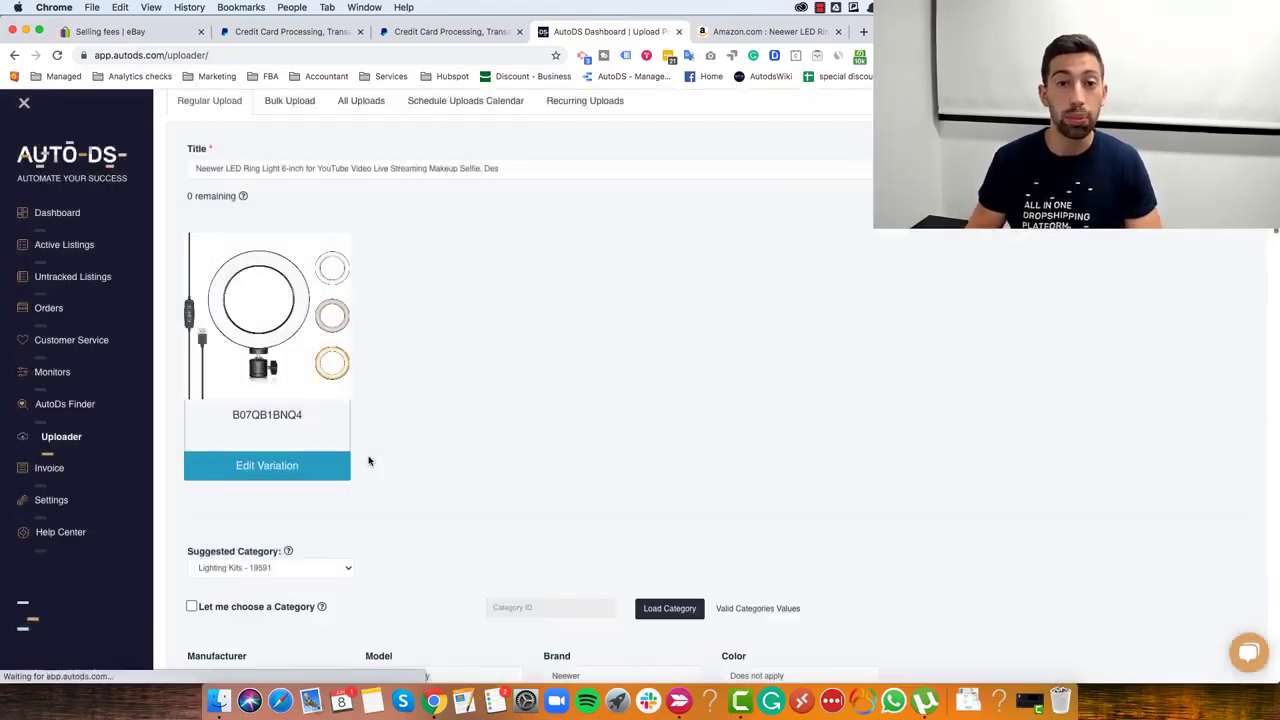
pyautogui.click(307, 470)
pyautogui.scroll(-3, 307, 485)
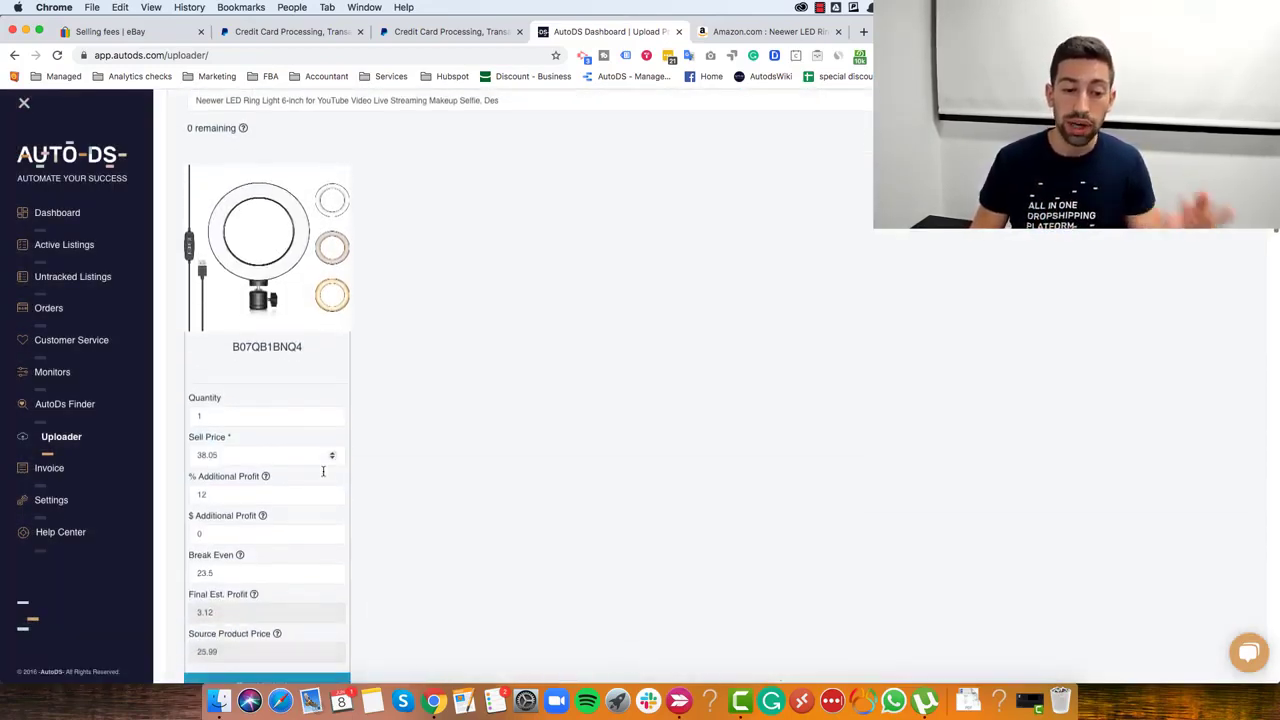
pyautogui.scroll(-1, 307, 497)
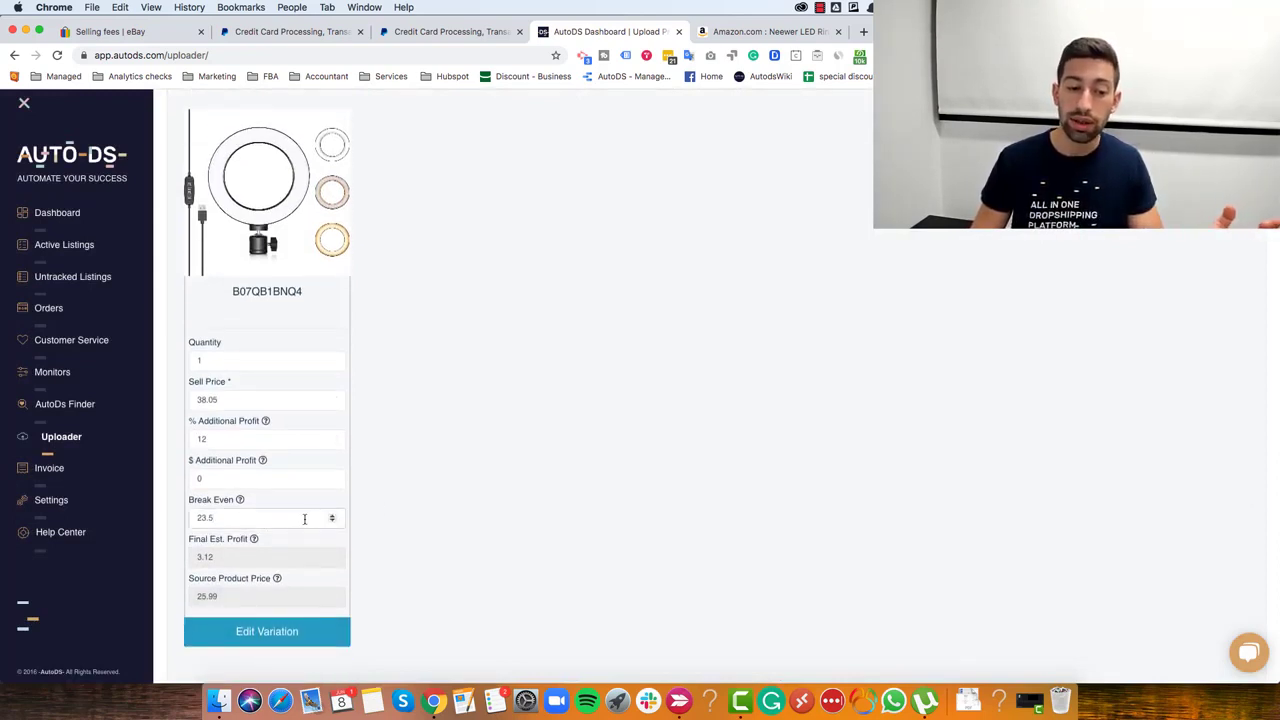
pyautogui.moveTo(300, 518); pyautogui.dragTo(184, 519)
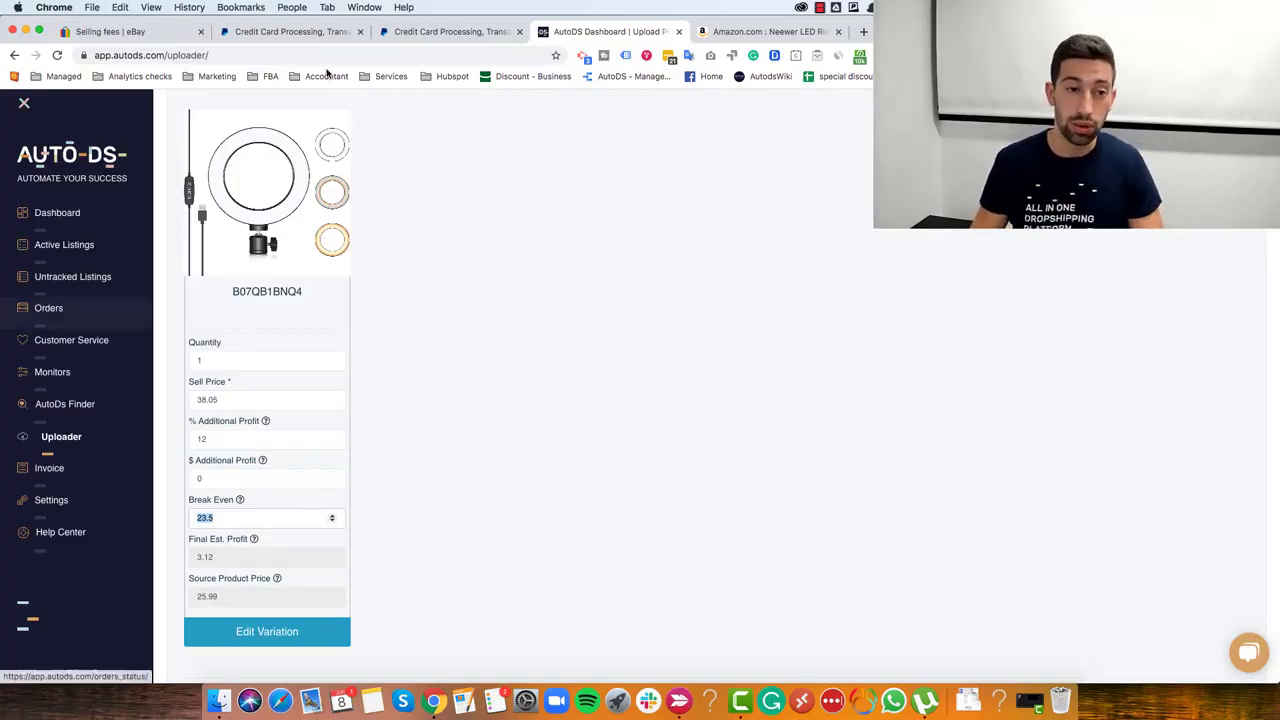
# Recheck PayPal's U.S. online transaction fee and eBay's insertion fee terms.
pyautogui.click(322, 34)
pyautogui.moveTo(778, 432); pyautogui.dragTo(801, 432)
pyautogui.click(157, 34)
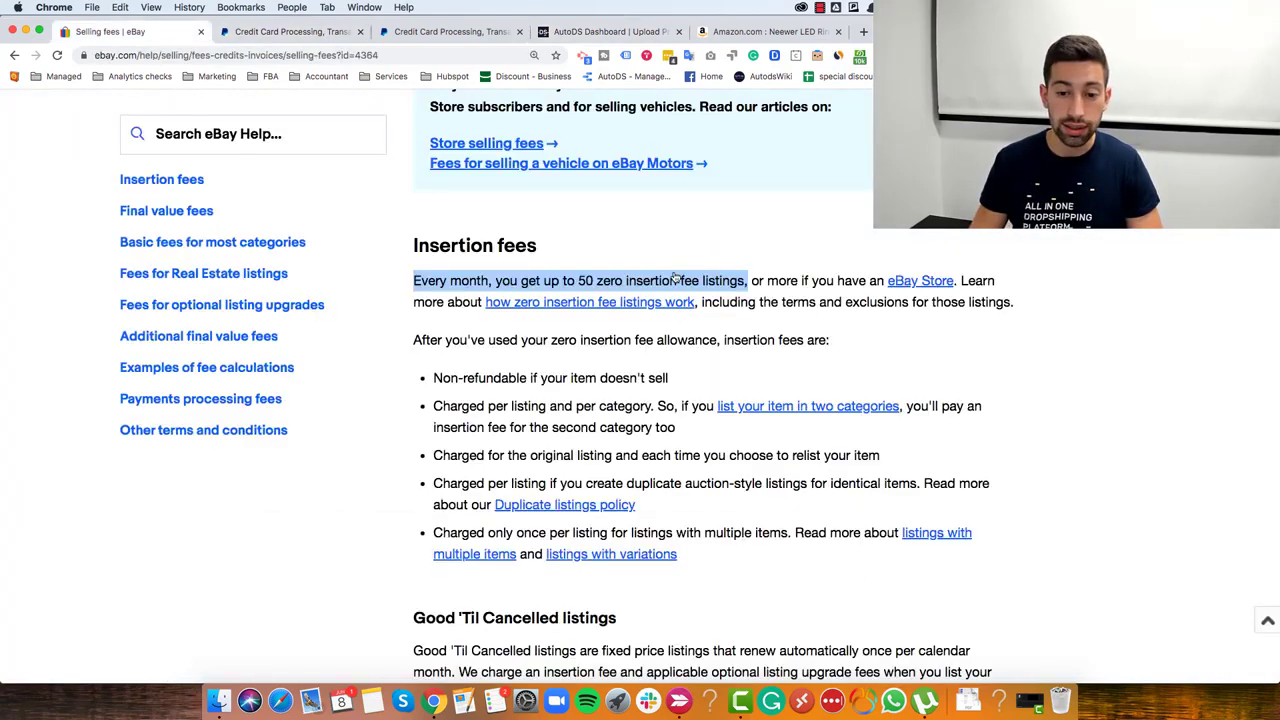
# Set the ring light variation's Break Even to 14 in the AutoDS uploader.
pyautogui.click(614, 34)
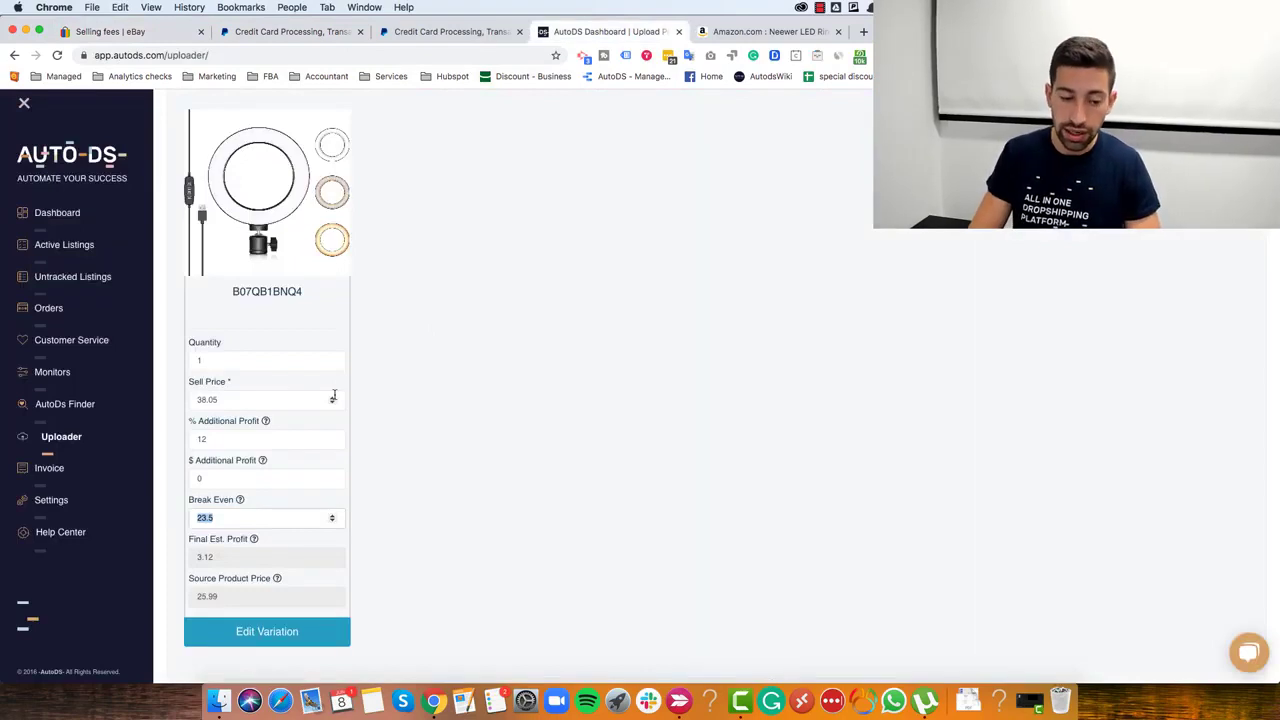
pyautogui.press('BackSpace')
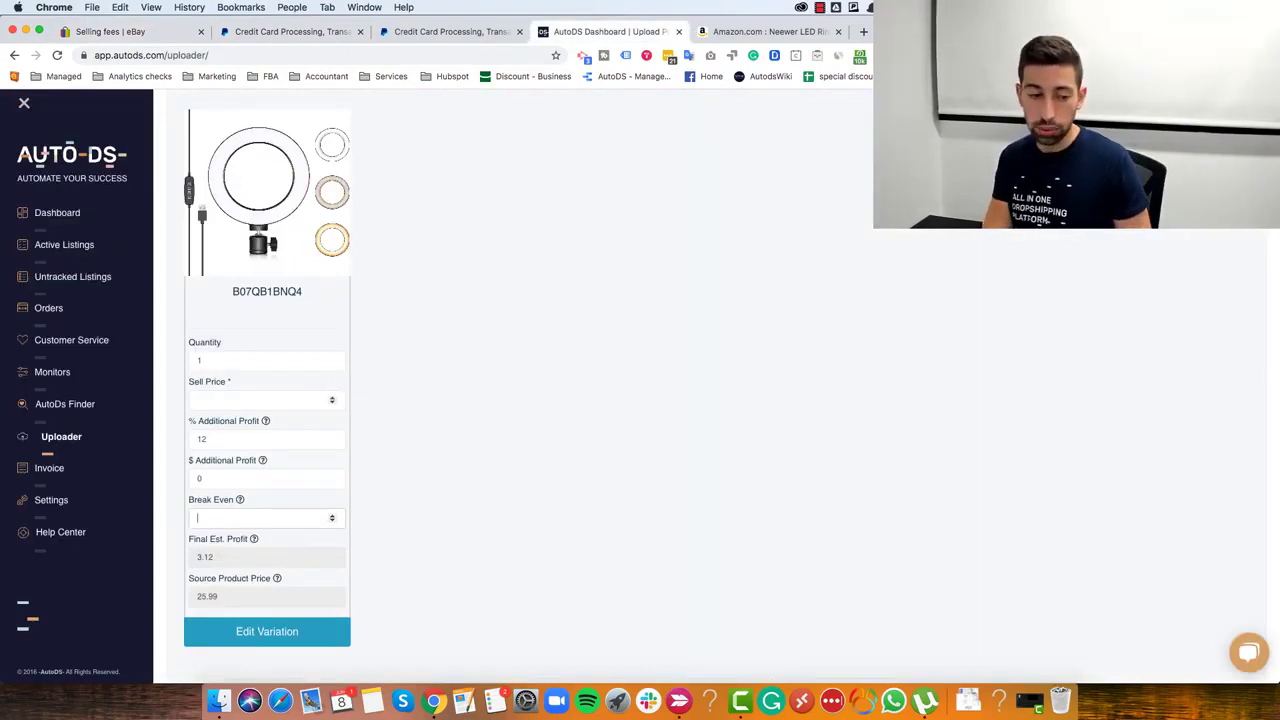
pyautogui.write('14')
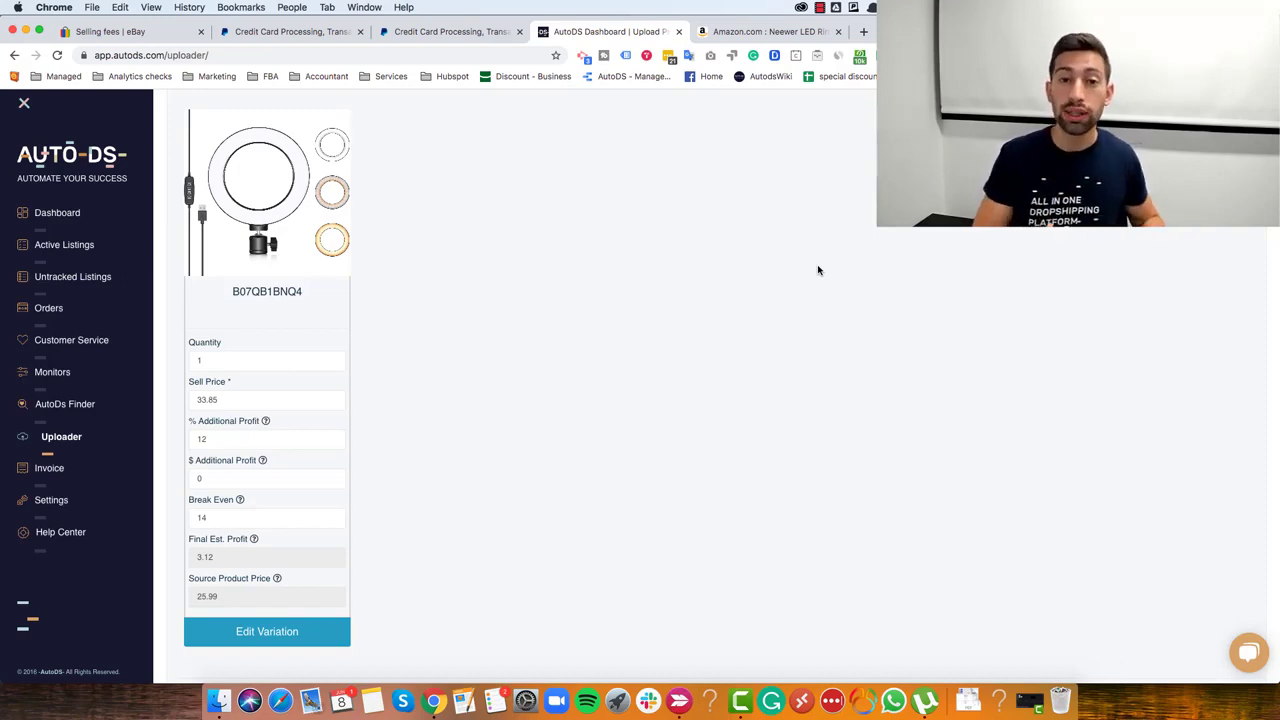
# Check the ring light's price and shipping terms on its Amazon product page, and return to the AutoDS uploader.
pyautogui.click(790, 38)
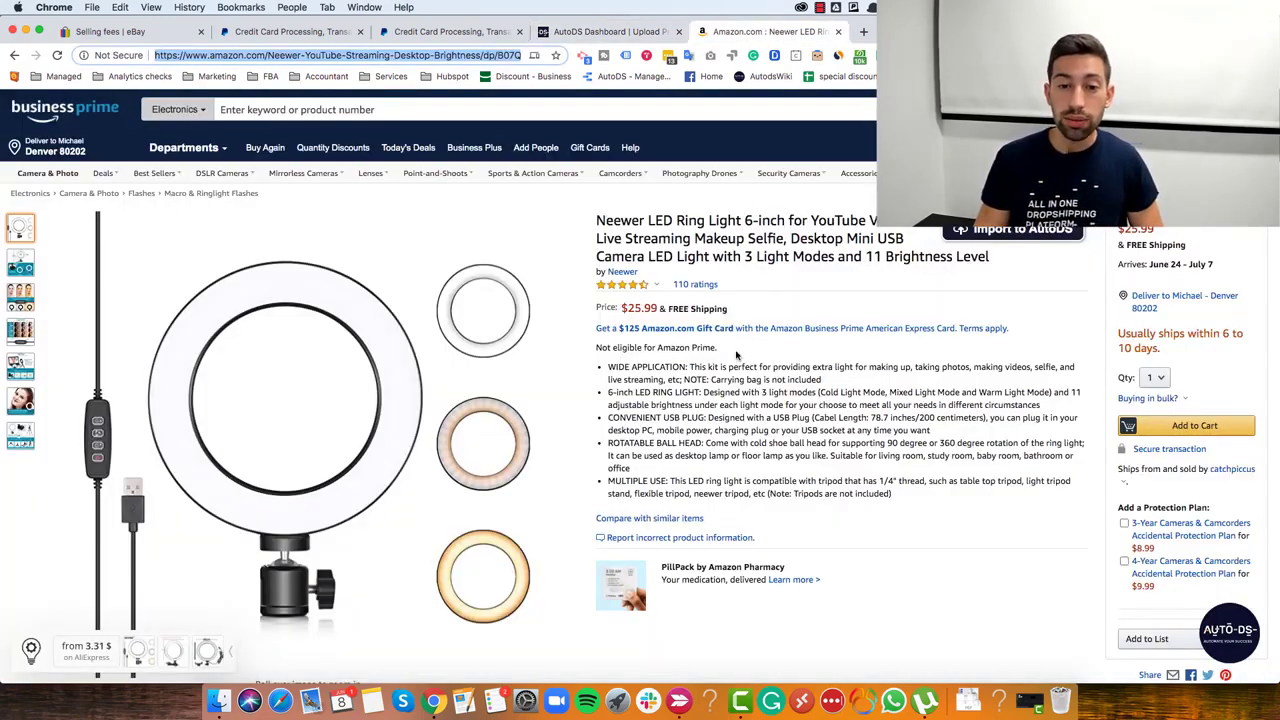
pyautogui.moveTo(728, 309); pyautogui.dragTo(596, 309)
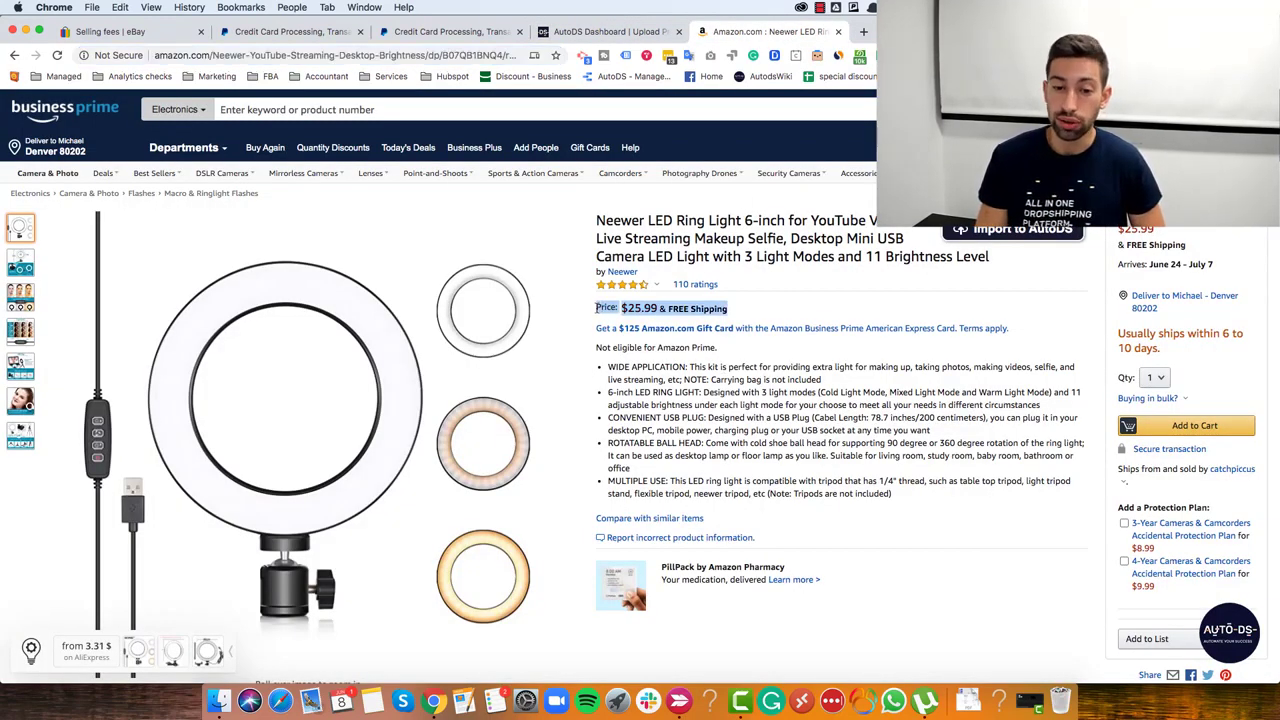
pyautogui.click(660, 306)
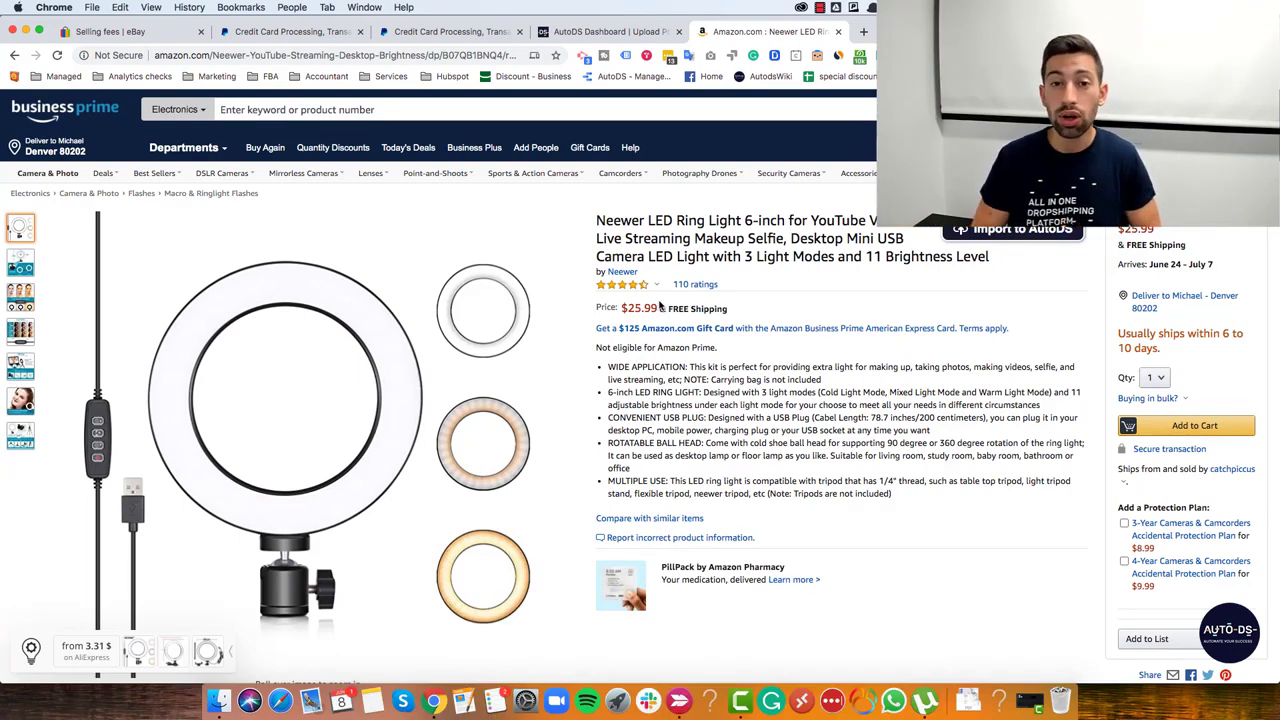
pyautogui.hotkey('ctrl', 'shift', 'Tab')
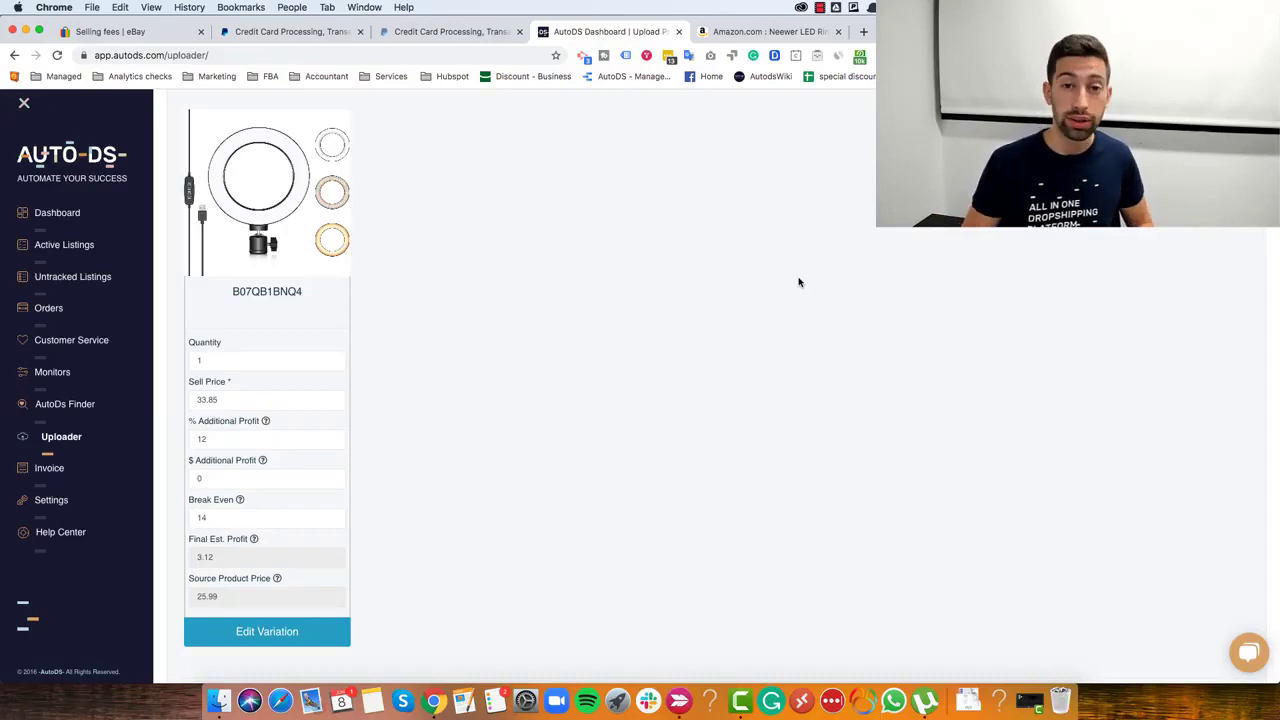
# Open AutoDS Finder and review the available source sites, keeping Amazon US selected.
pyautogui.click(100, 405)
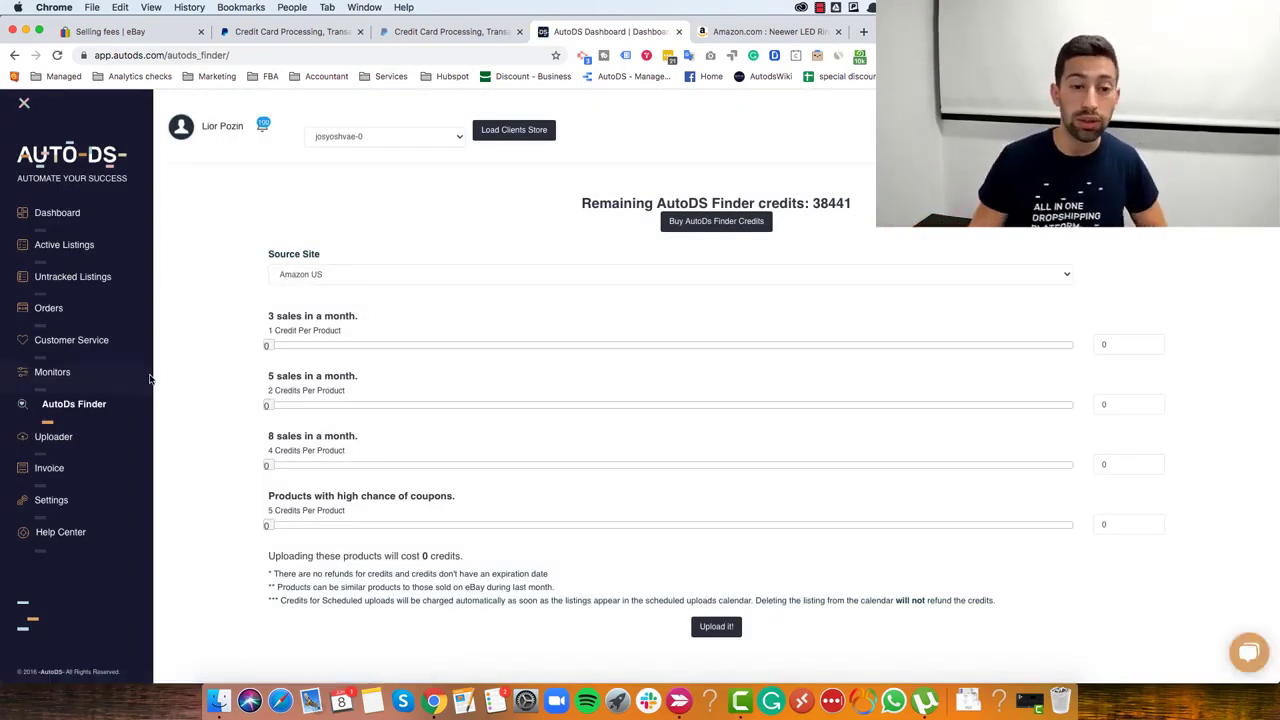
pyautogui.click(346, 278)
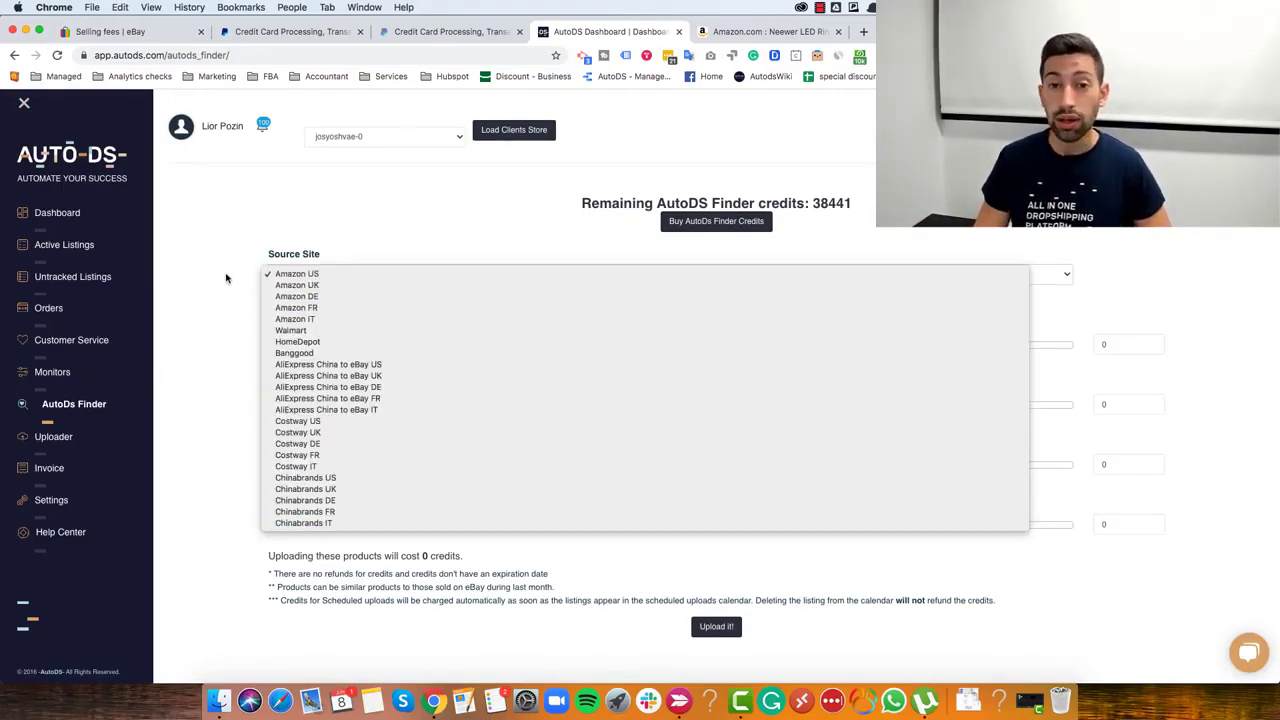
pyautogui.click(206, 370)
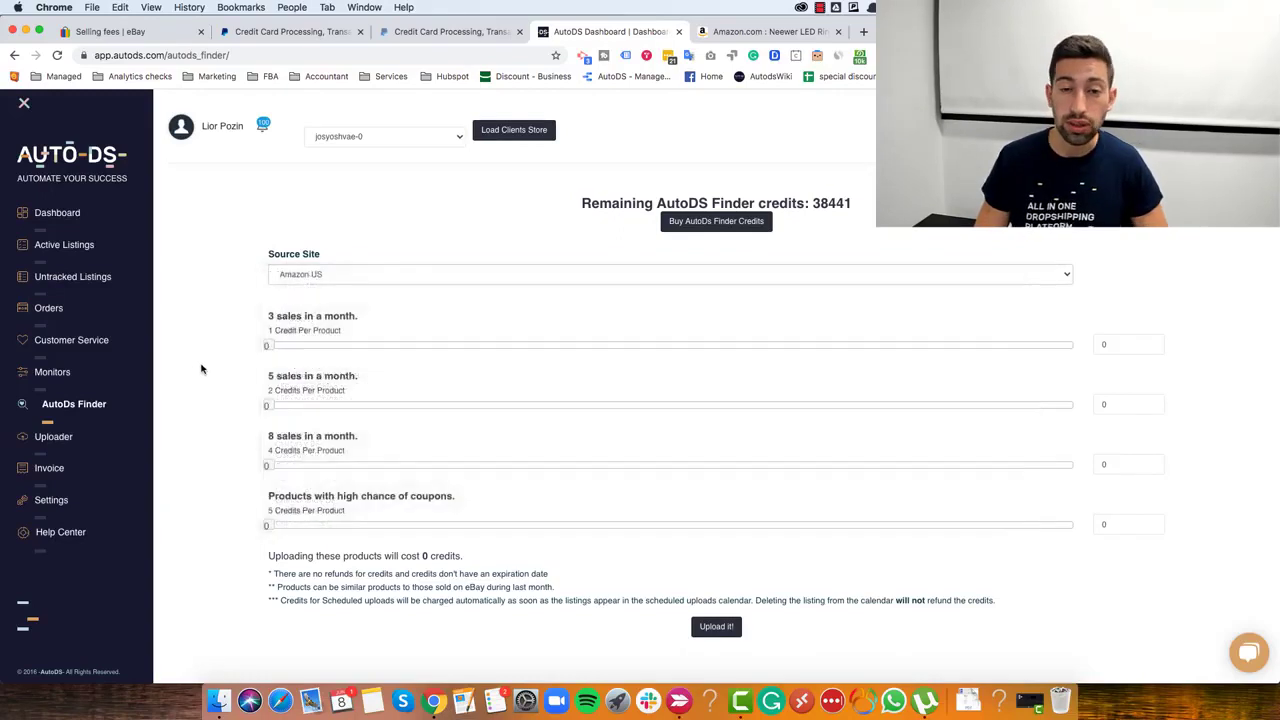